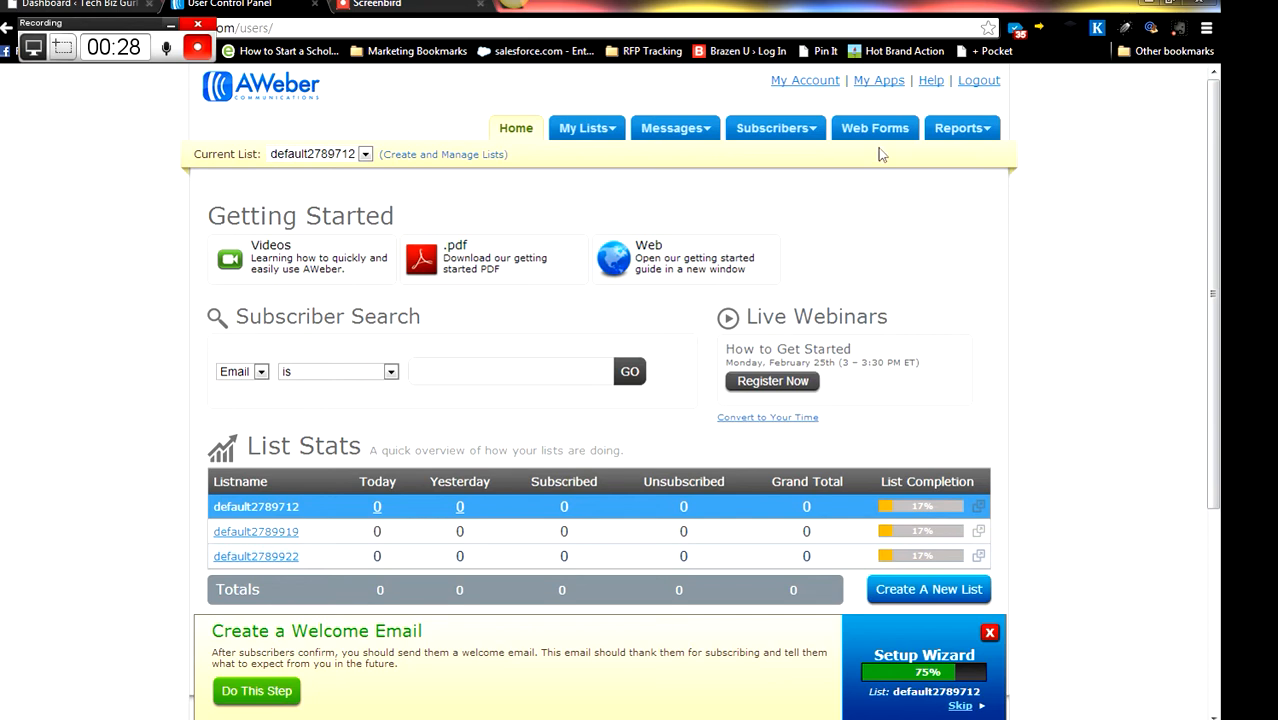
Step: Go to the list management page and create a new email list
mouse_move(588, 132)
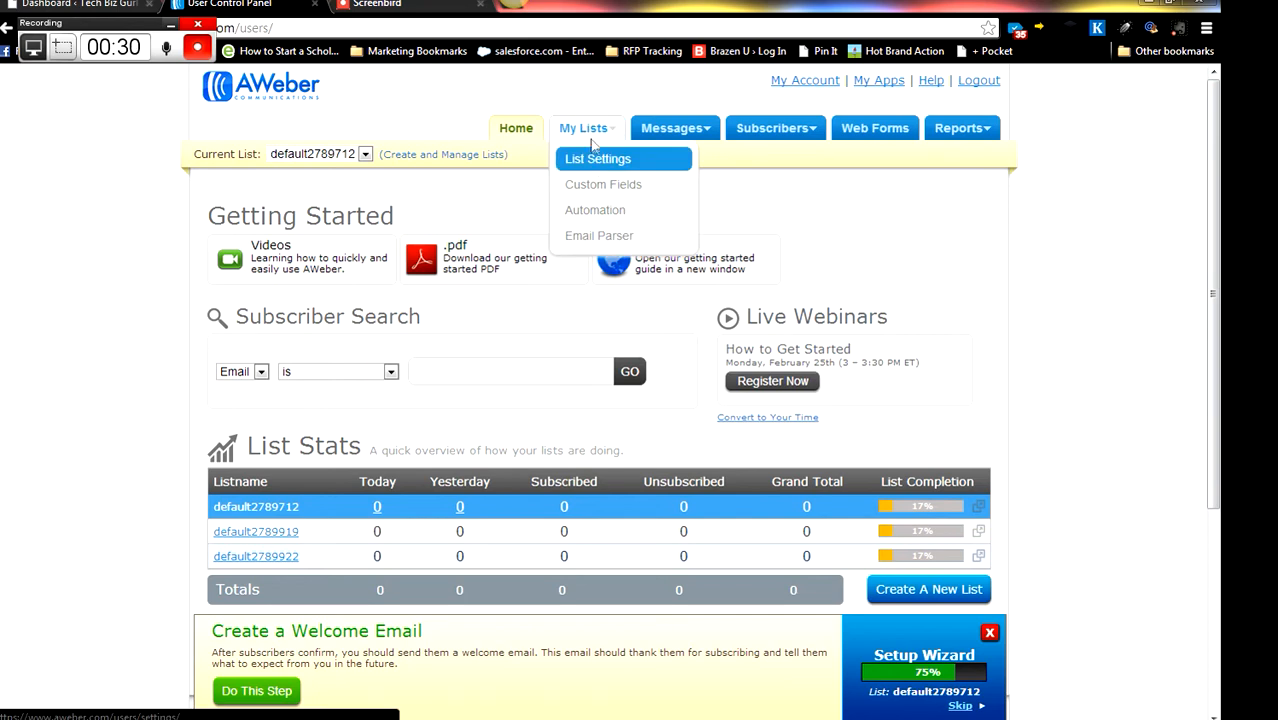
left_click(588, 134)
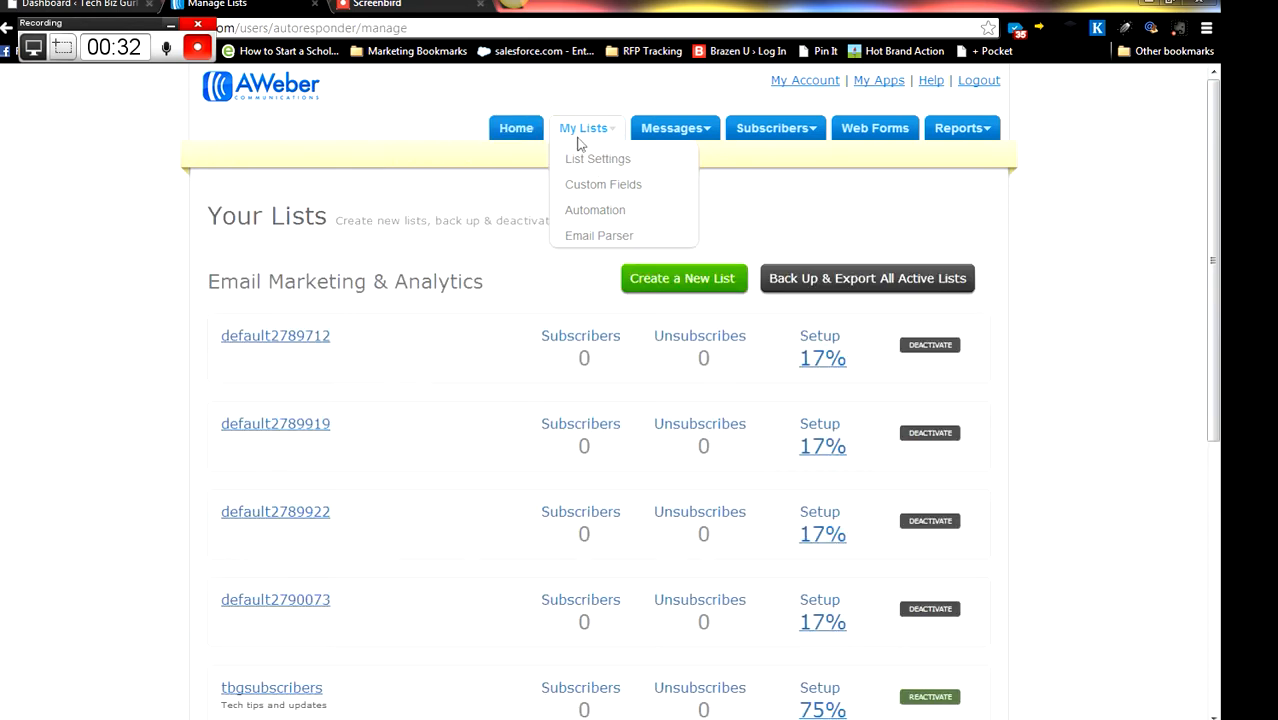
left_click(677, 274)
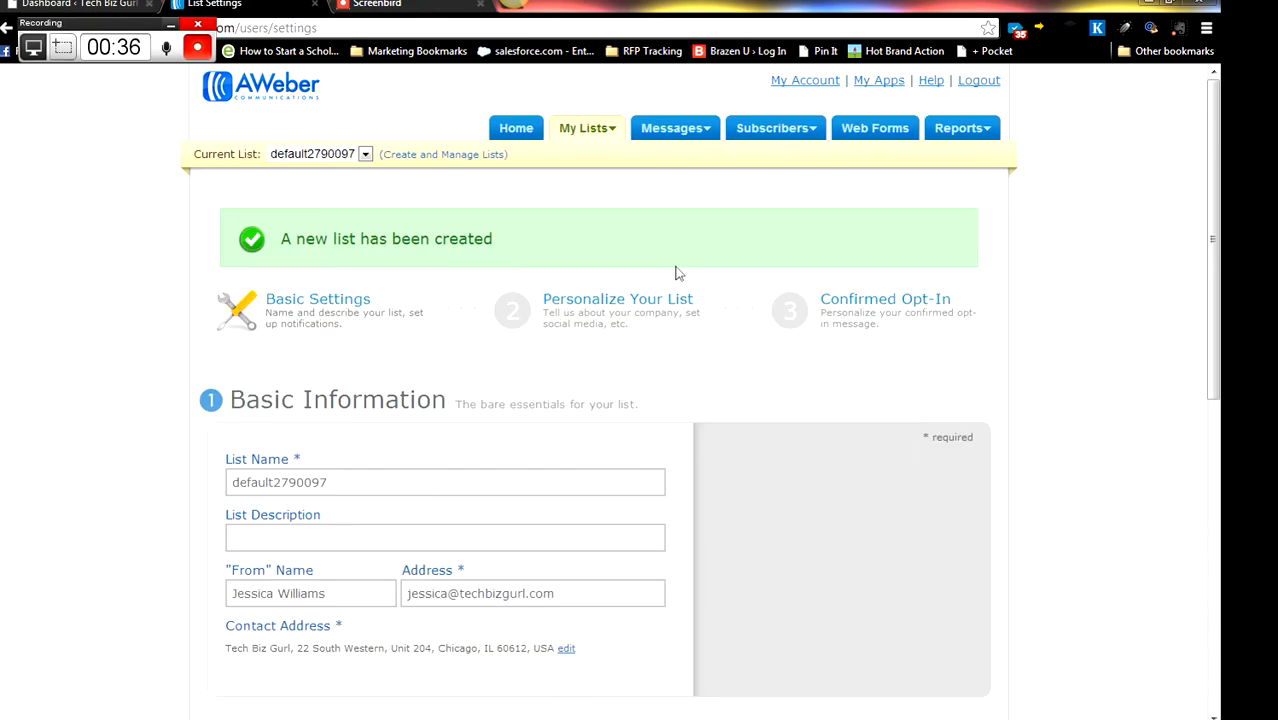
Step: Replace the new list's default name with tbgsubscriber
left_click_drag(1217, 218, 1218, 273)
left_click_drag(334, 393, 188, 394)
type("tbgsubscriber")
key("BackSpace")
key("BackSpace")
key("BackSpace")
key("BackSpace")
key("BackSpace")
type("riber")
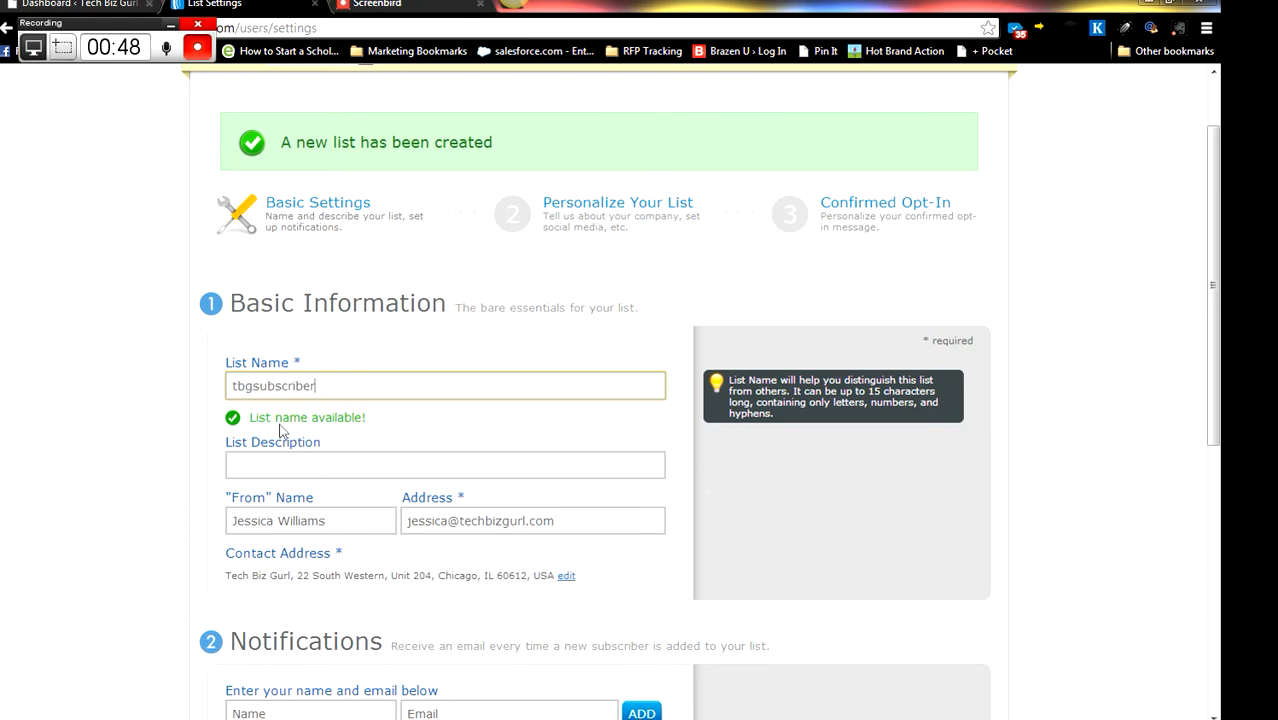
Step: Look over the list description, sender and notification fields of the basic settings without filling them in
left_click(330, 462)
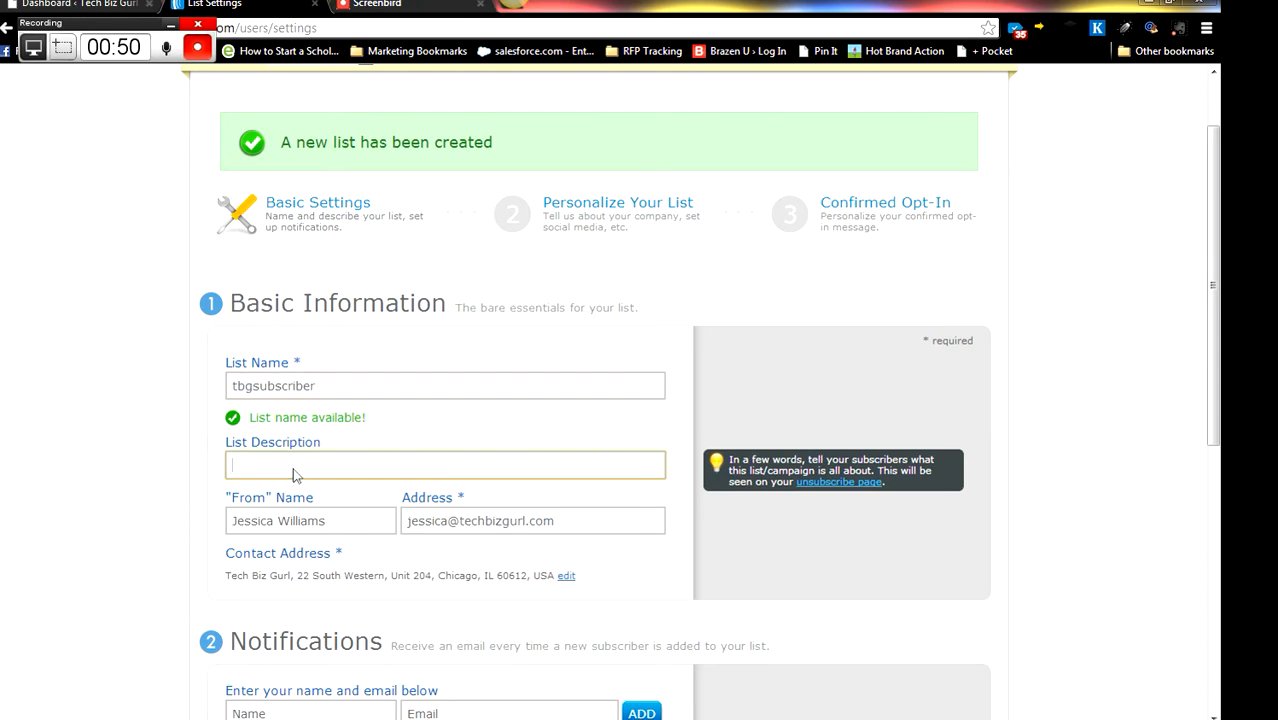
left_click_drag(1213, 194, 1211, 283)
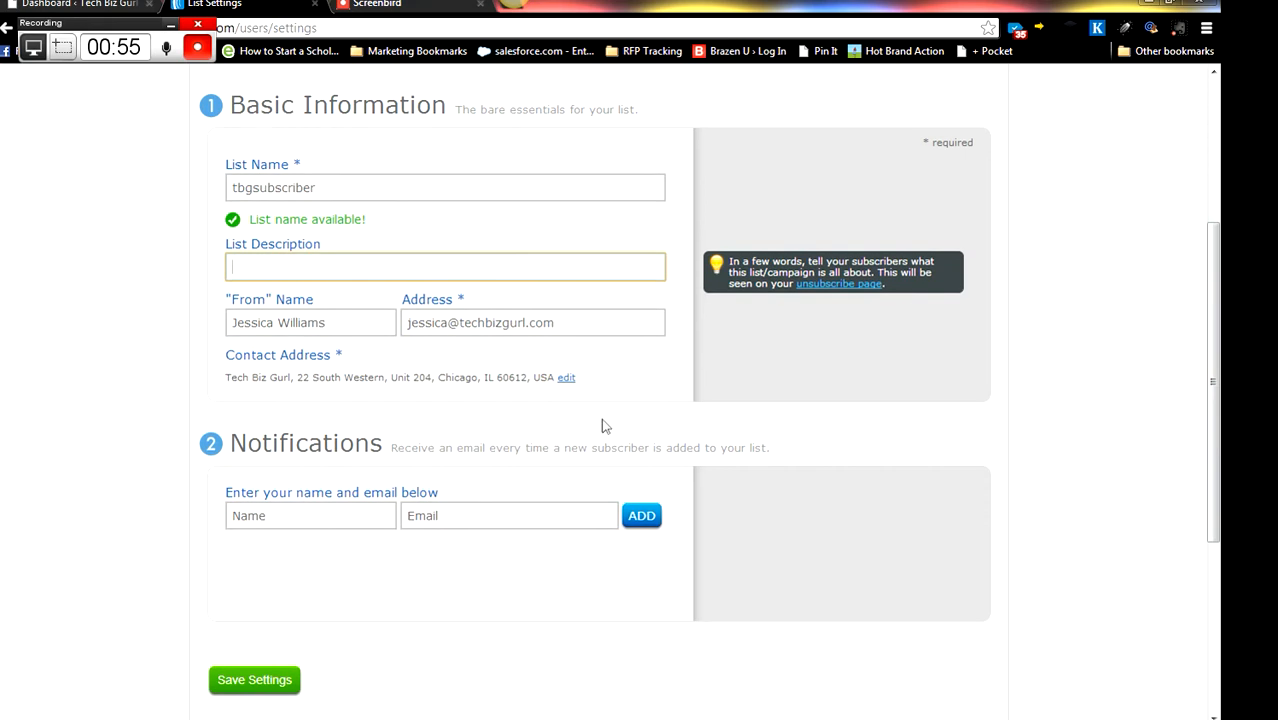
left_click(278, 519)
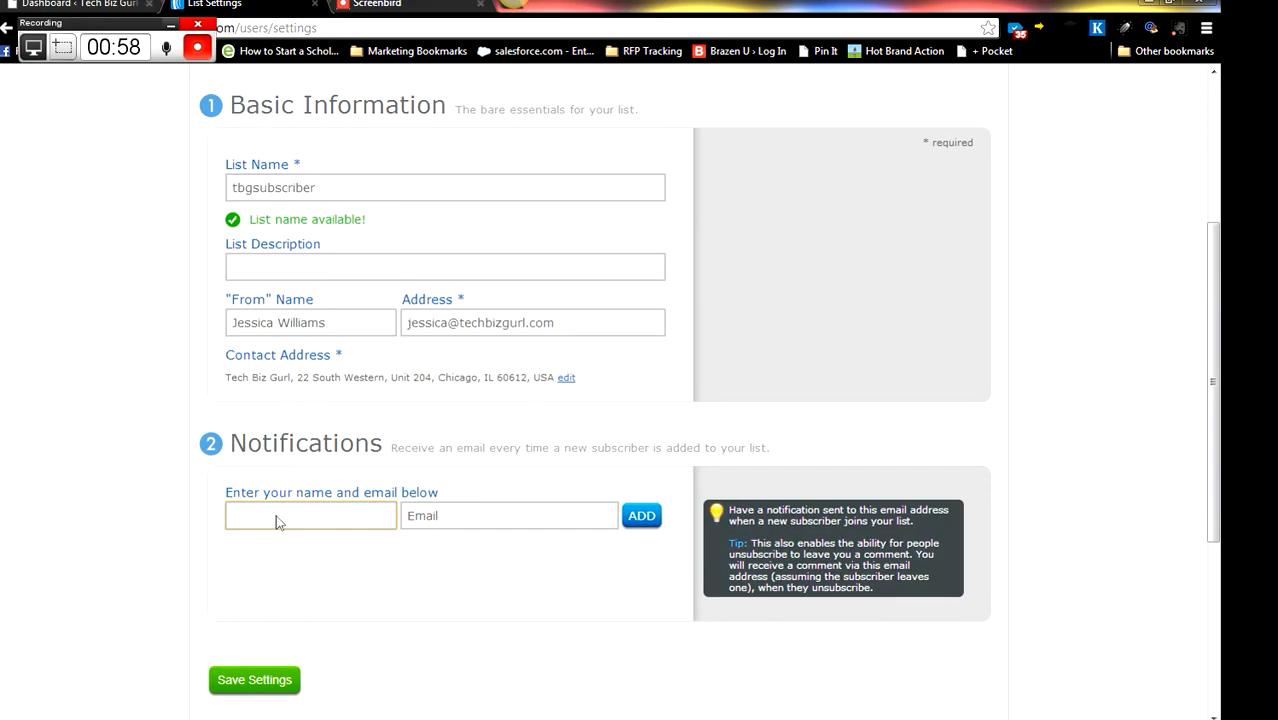
left_click(310, 452)
left_click(475, 460)
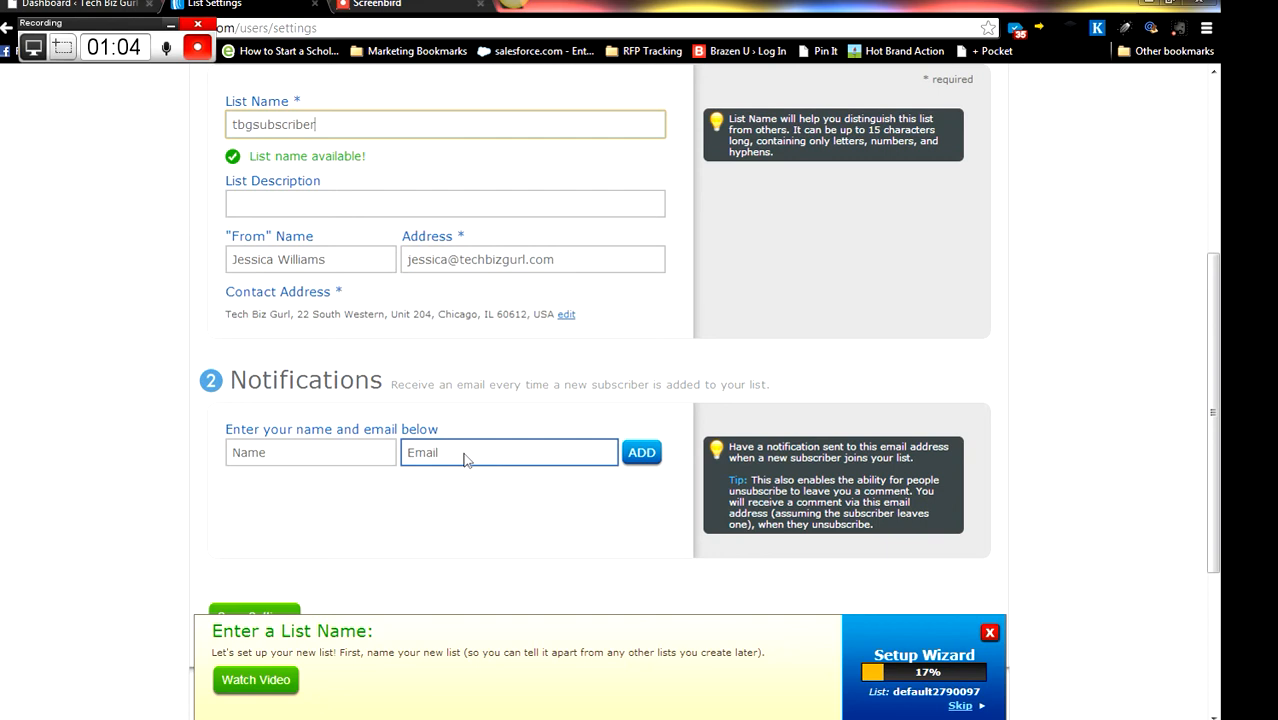
left_click(752, 545)
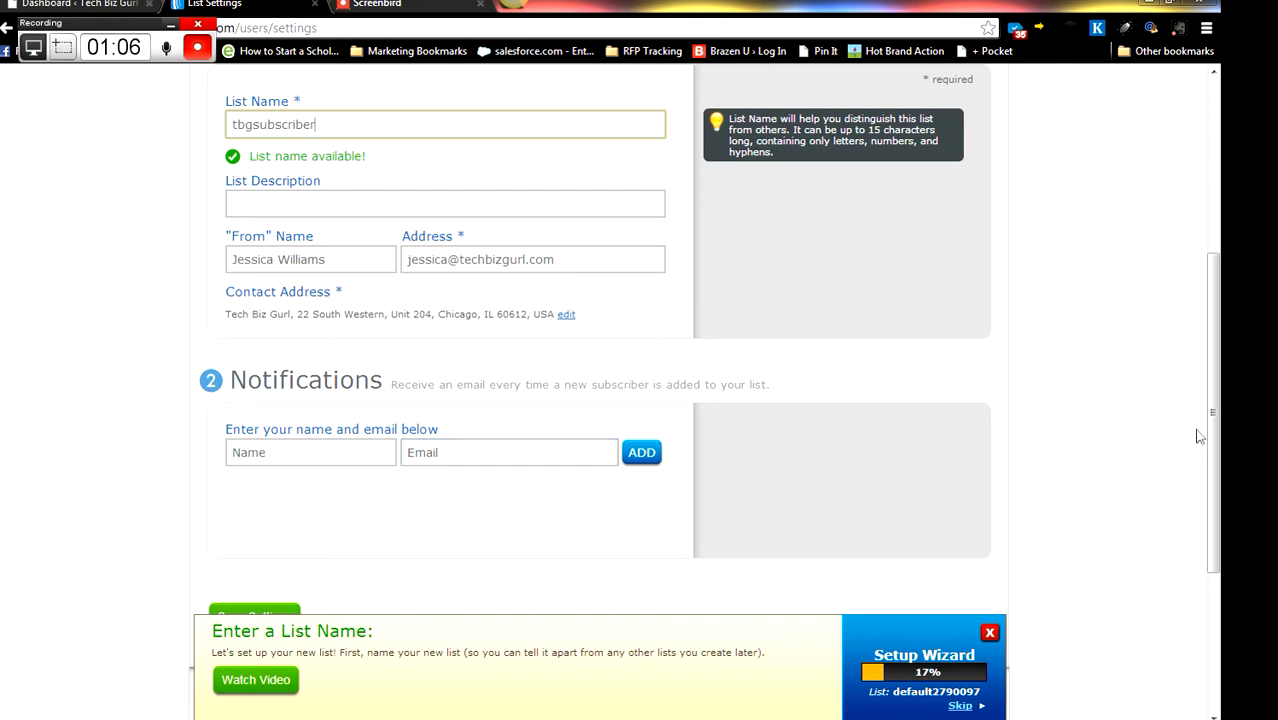
left_click_drag(1213, 425, 1213, 441)
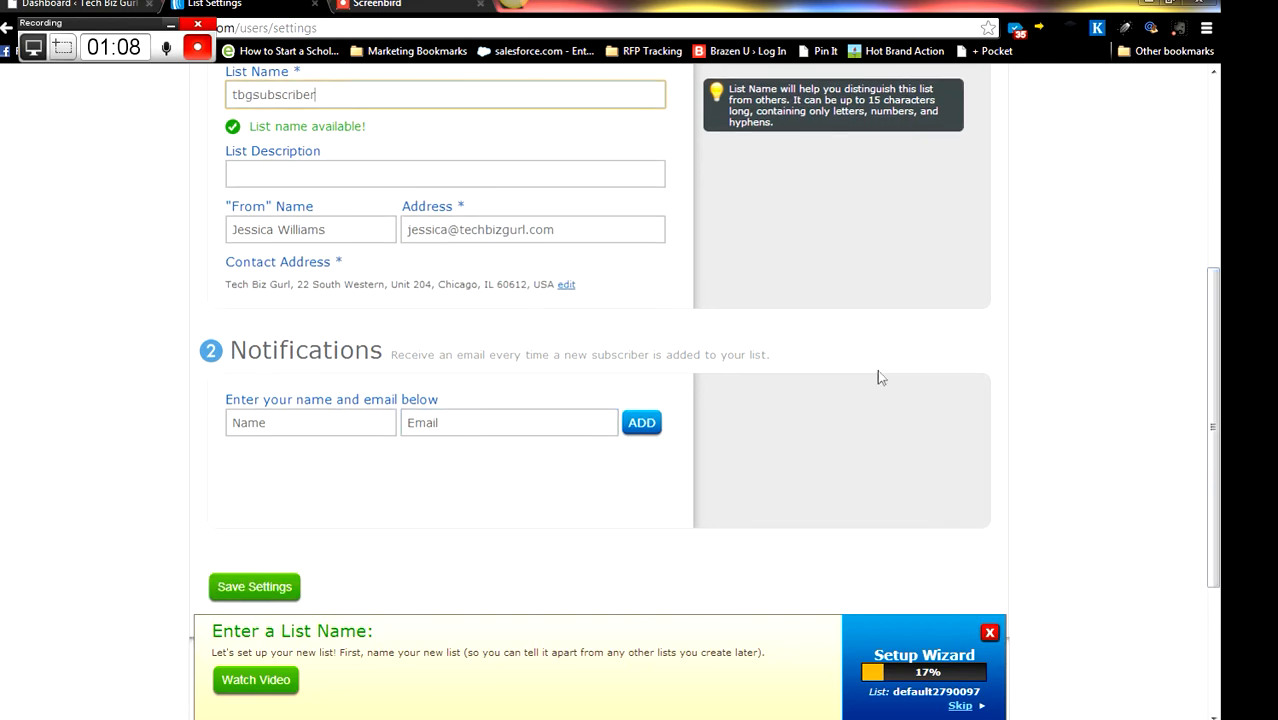
left_click_drag(1212, 430, 1210, 396)
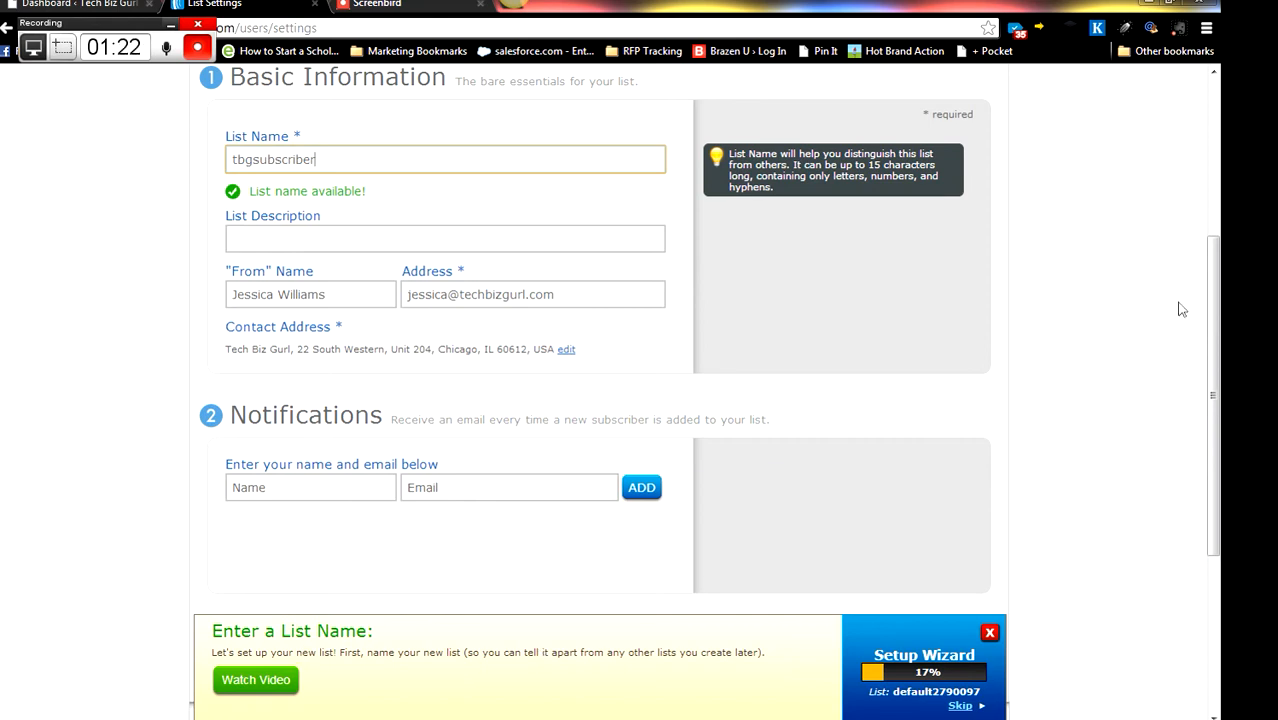
Step: Save the list's basic settings and open the Personalize Your List settings
scroll(1210, 300, "down", 1)
left_click(255, 593)
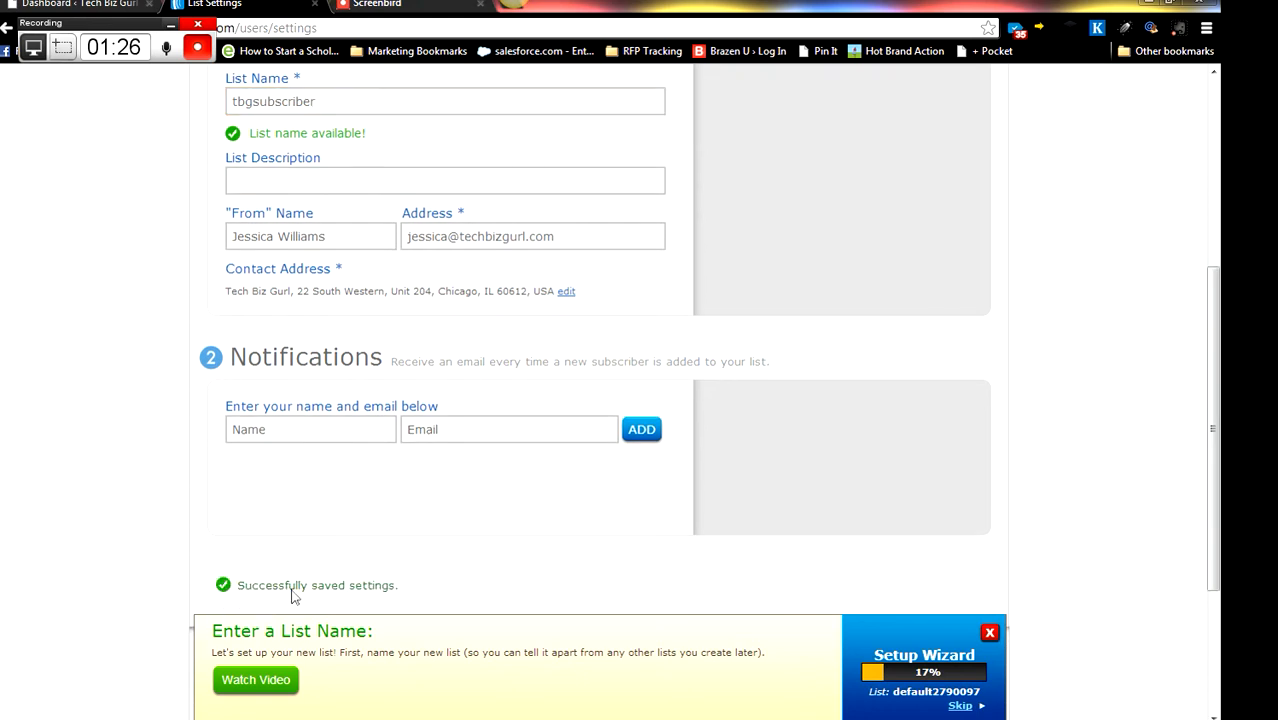
left_click_drag(1216, 483, 1216, 410)
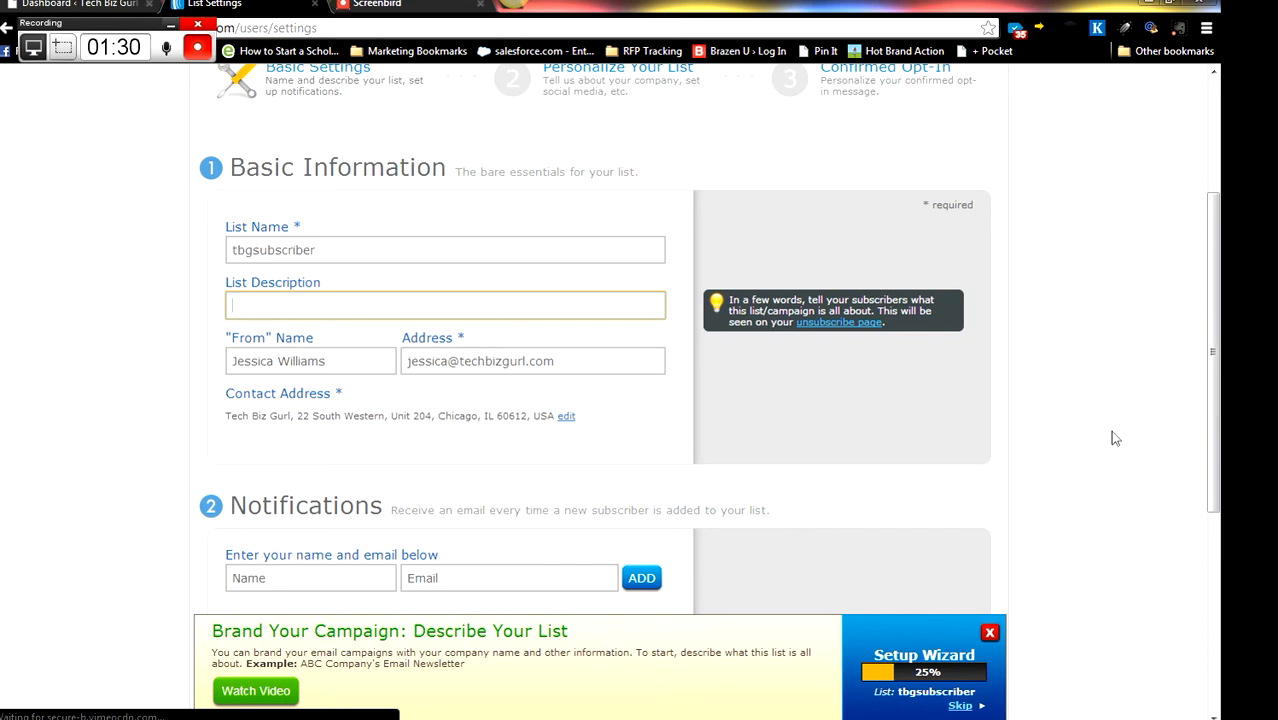
left_click_drag(1219, 418, 1214, 543)
left_click_drag(1212, 433, 1206, 354)
left_click(604, 199)
scroll(1222, 257, "down", 3)
left_click(556, 237)
type("Tech Biz Gurl")
key("Tab")
type("http://techbizgurl.com")
Step: Enter the sender's full name as the email signature and save the personalization settings
left_click(340, 373)
type("Jessica Williams")
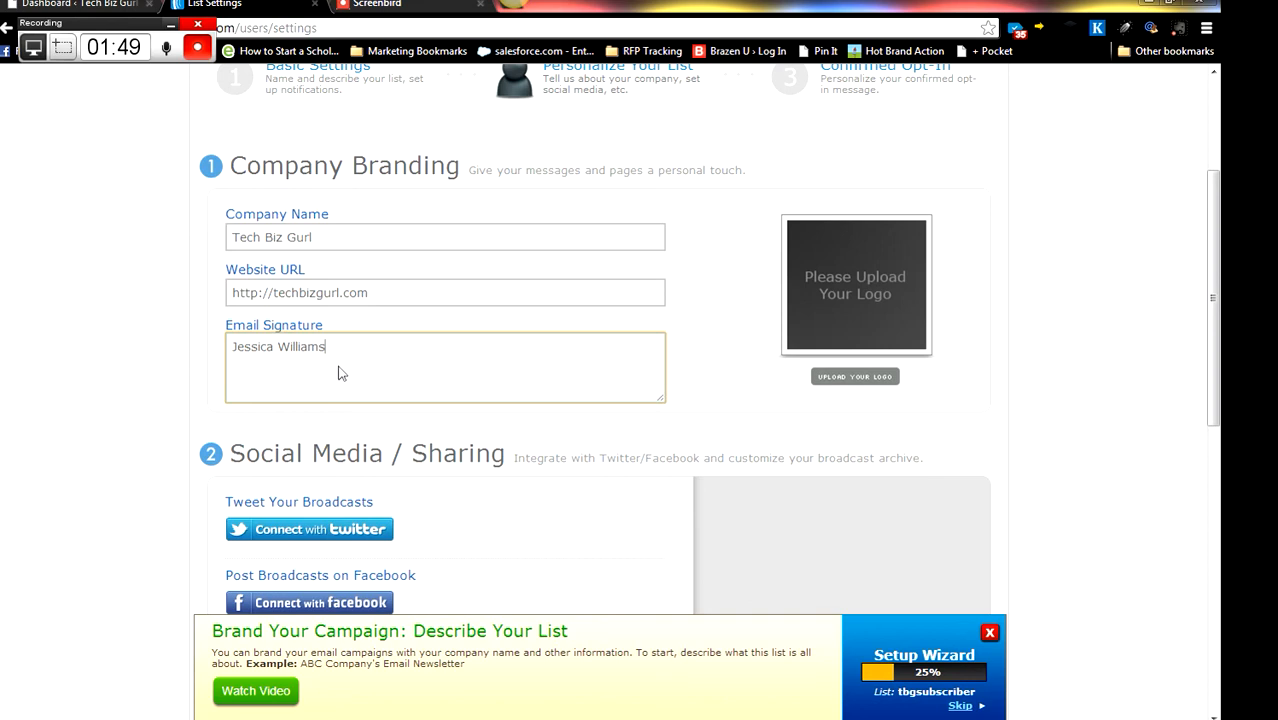
left_click_drag(1214, 332, 1216, 410)
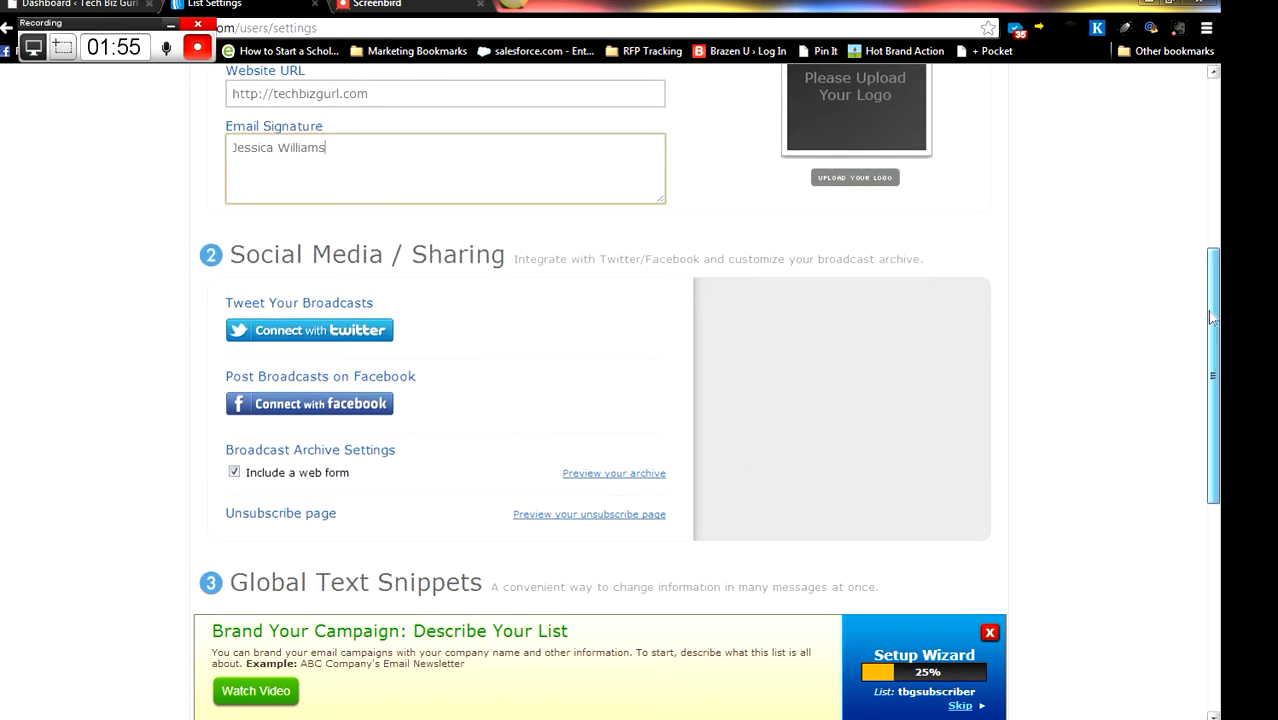
left_click_drag(1211, 312, 1211, 328)
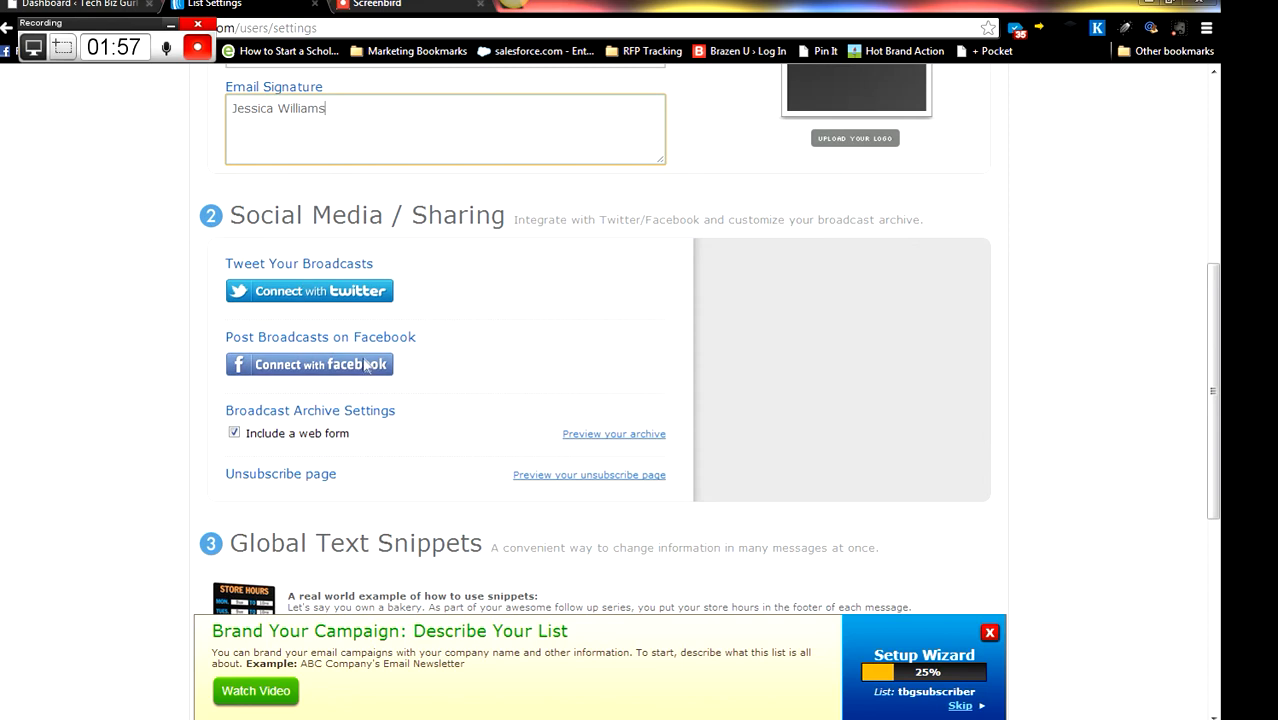
left_click_drag(1221, 400, 1222, 510)
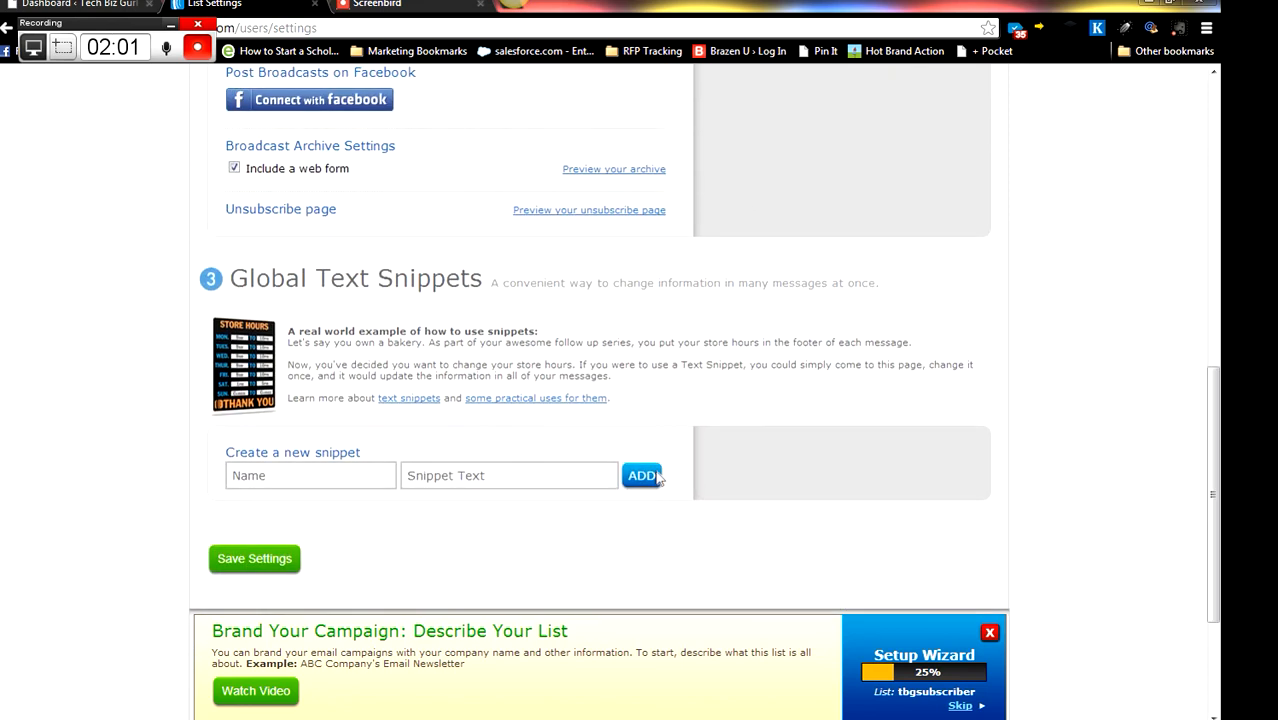
left_click(284, 560)
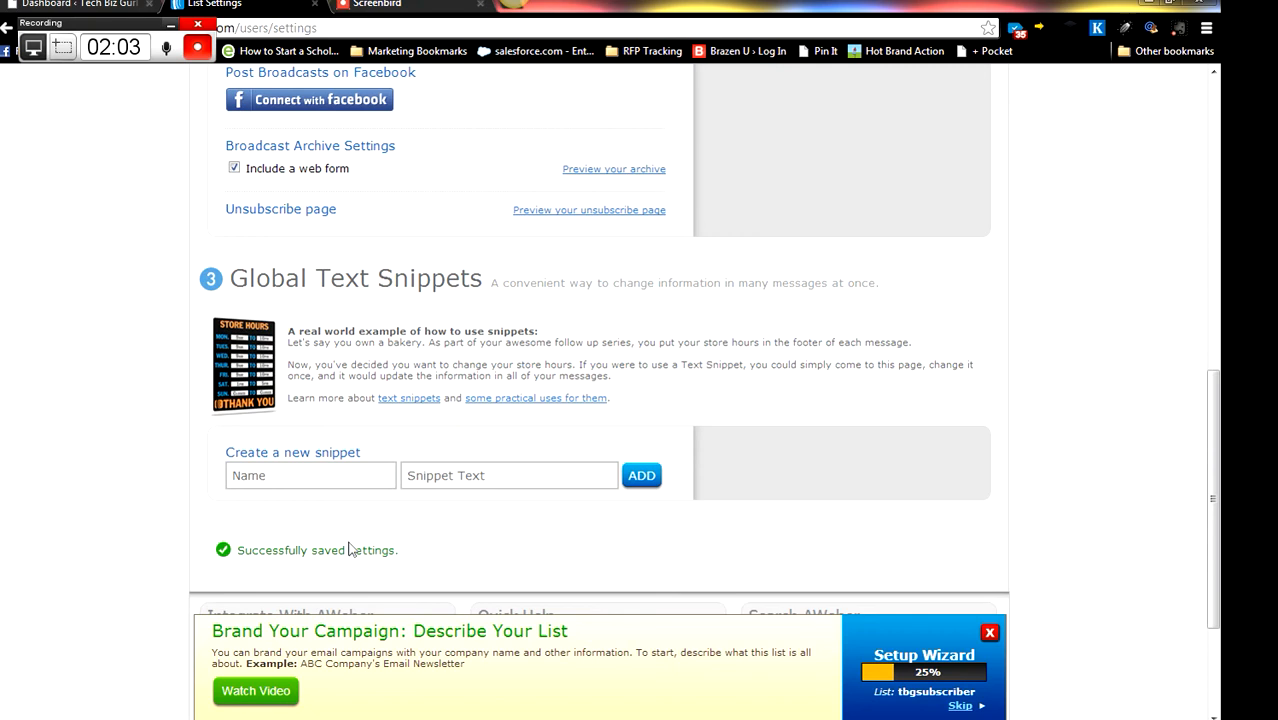
Step: Open the Confirmed Opt-In settings of the tbgsubscriber list
left_click_drag(1218, 450, 1218, 160)
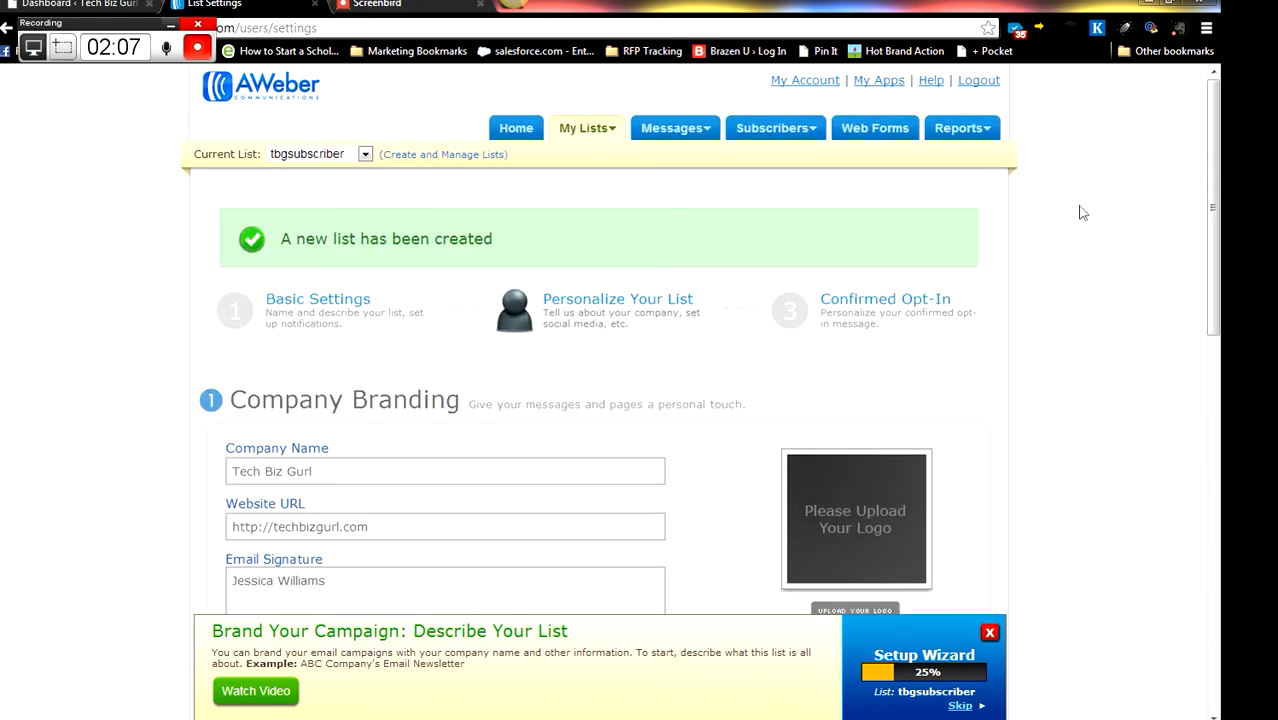
left_click(865, 311)
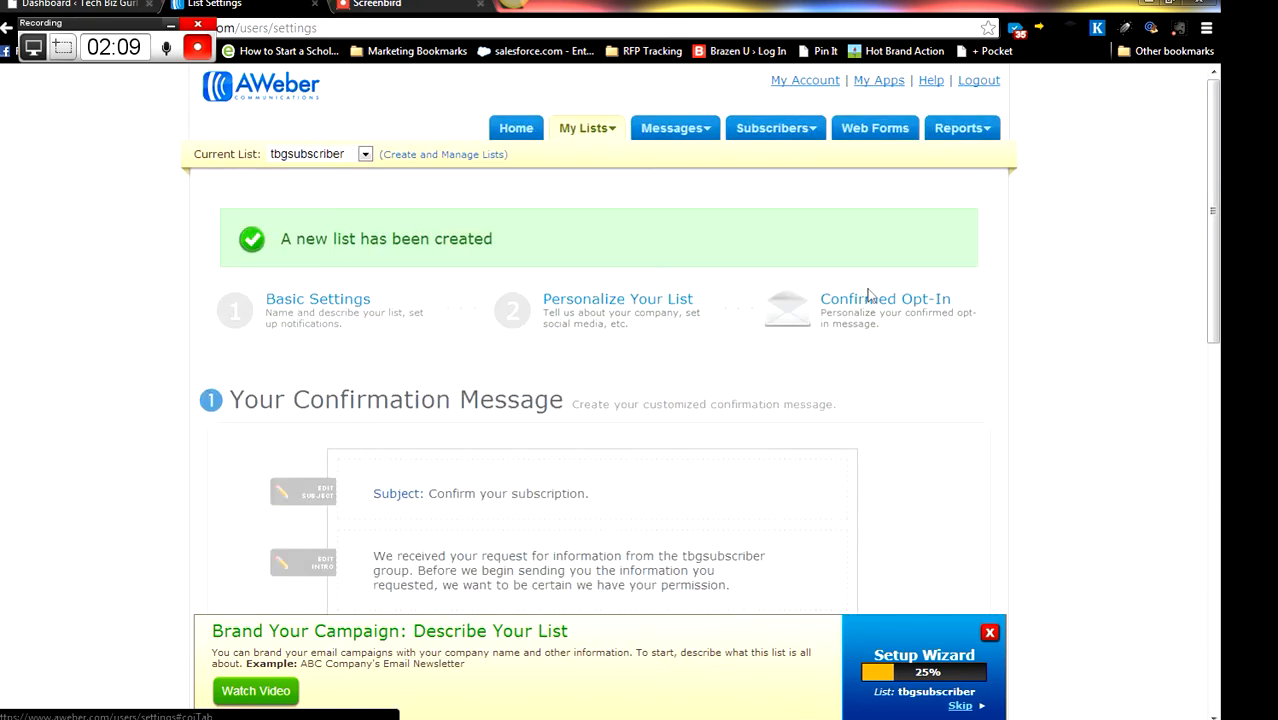
left_click_drag(1219, 166, 1220, 255)
left_click(879, 124)
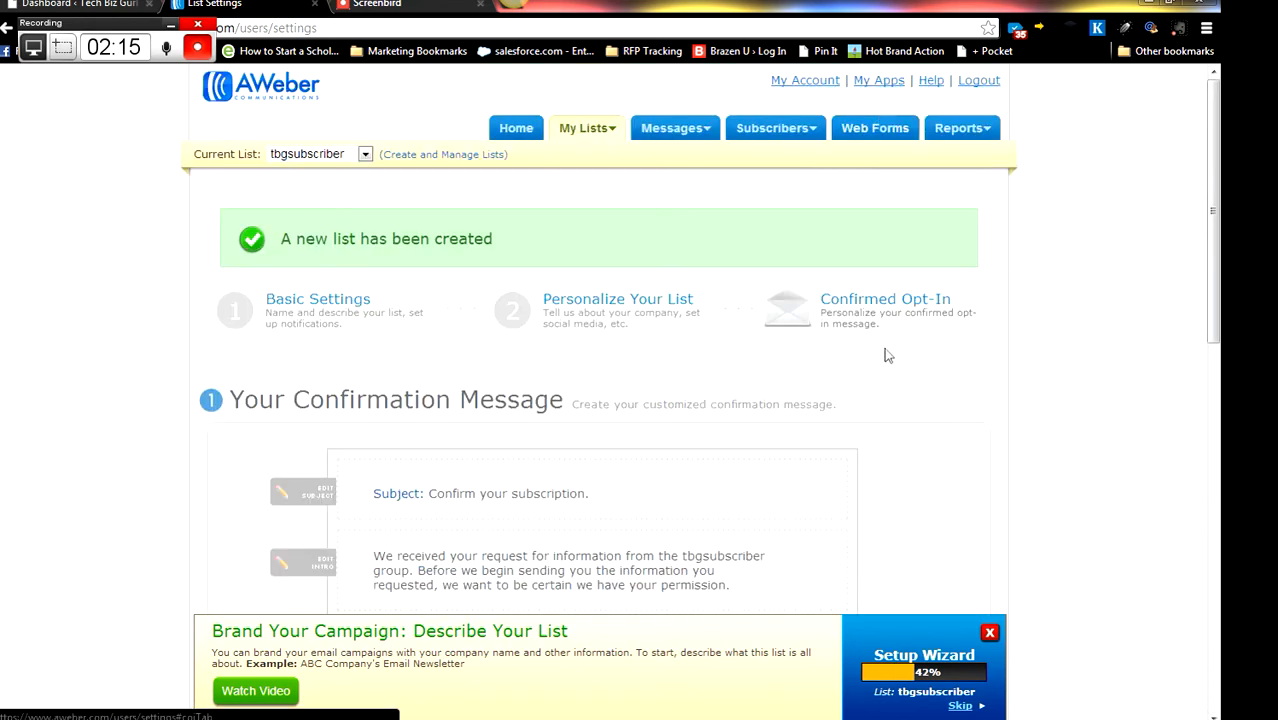
Step: Review the confirmation message and save the opt-in settings with the success page URL left blank
left_click_drag(1220, 241, 1220, 345)
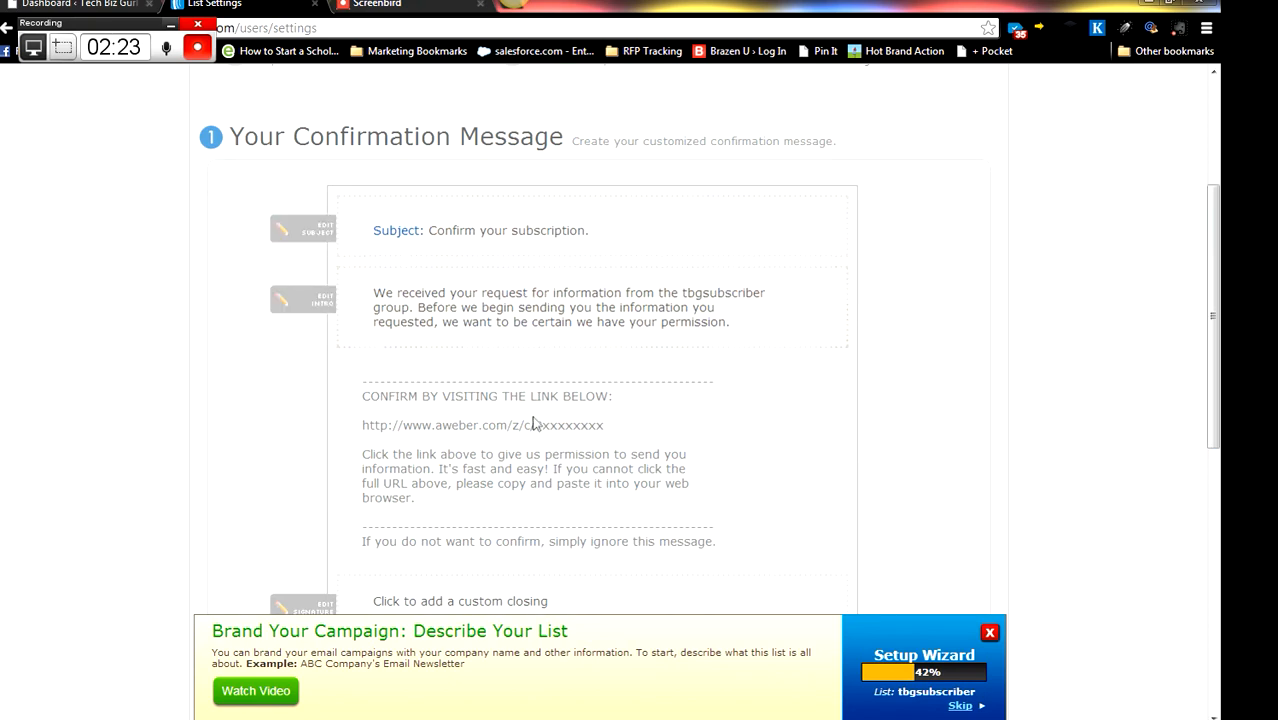
left_click_drag(1213, 327, 1214, 415)
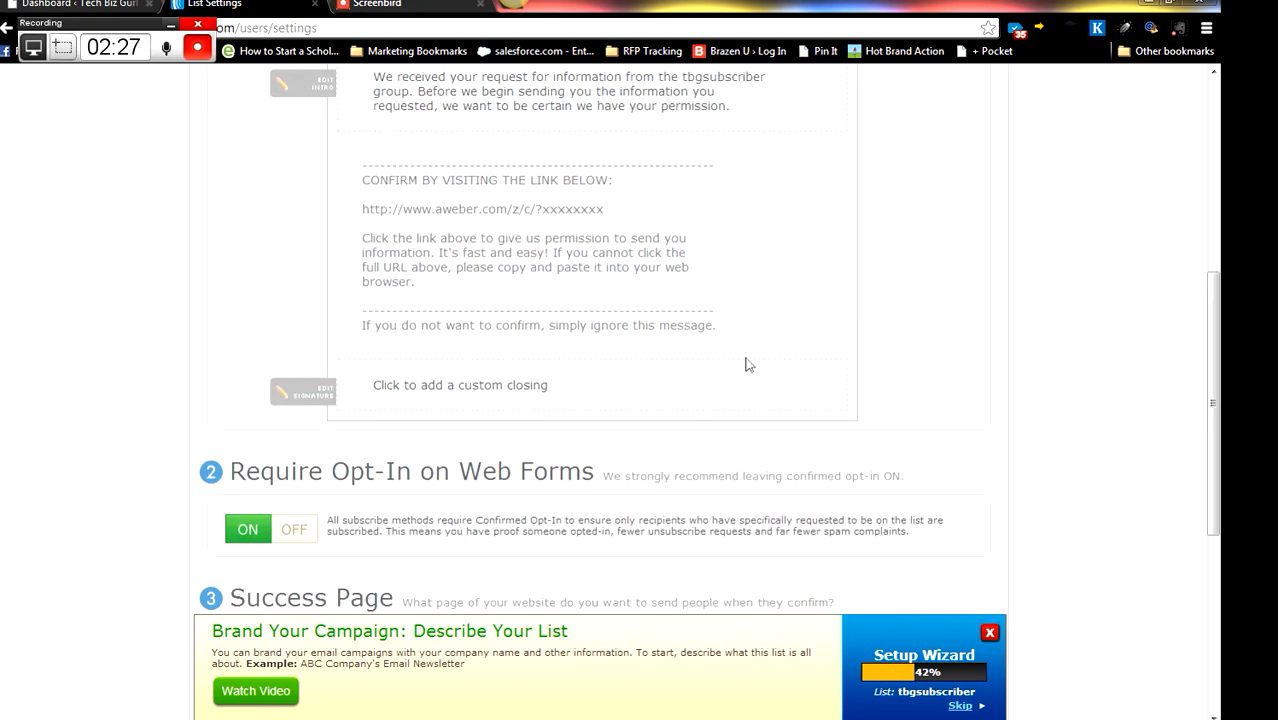
left_click_drag(1221, 400, 1221, 492)
left_click(531, 450)
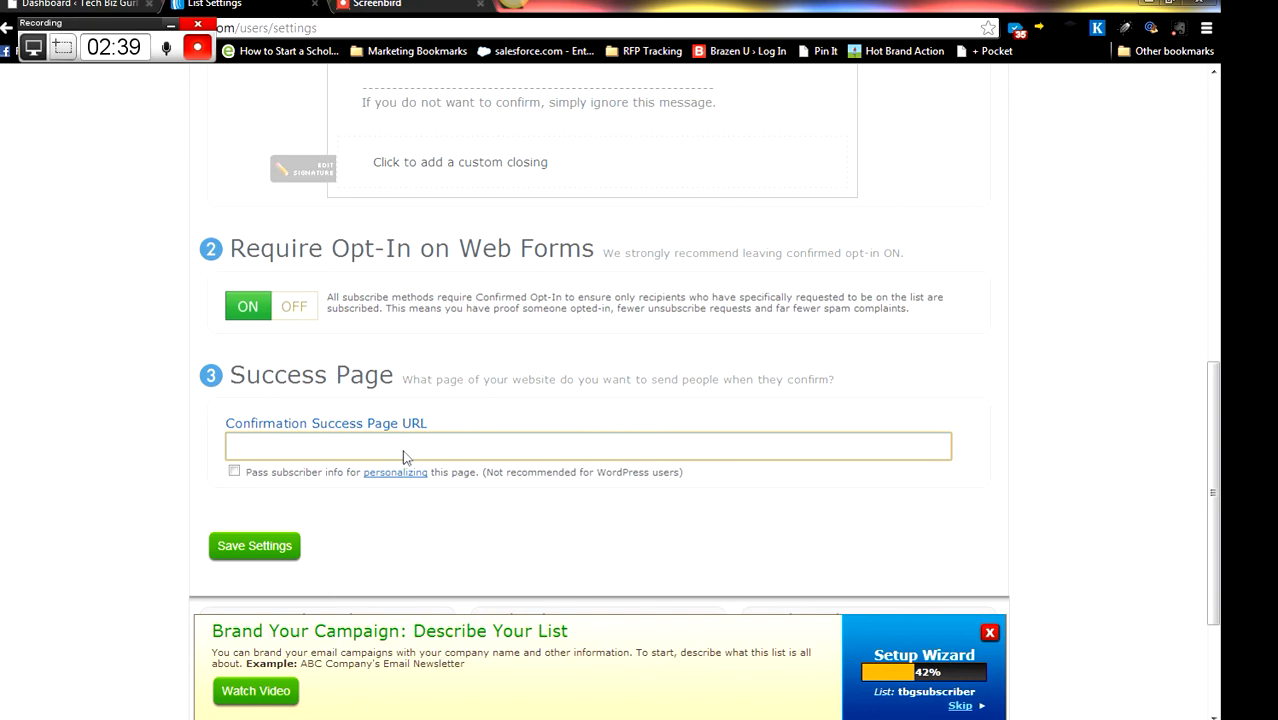
left_click(292, 547)
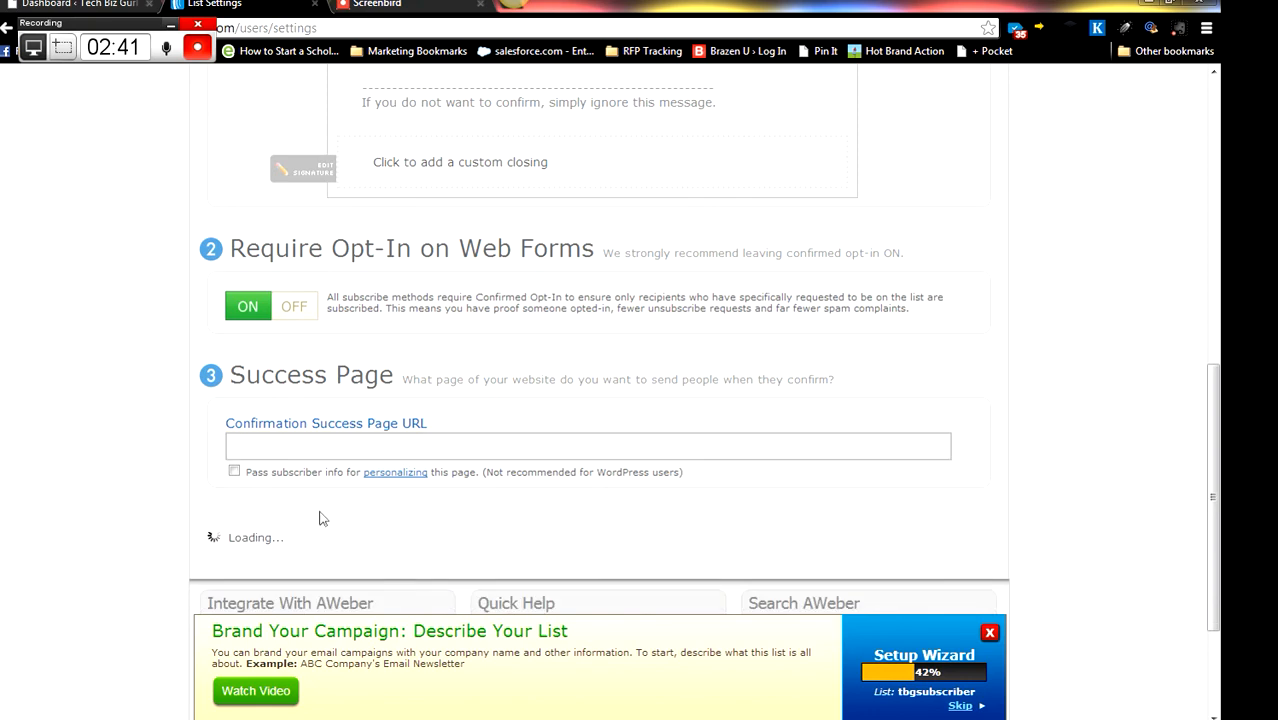
Step: Start a new blog broadcast for the tbgsubscriber list
left_click_drag(1216, 441, 1216, 266)
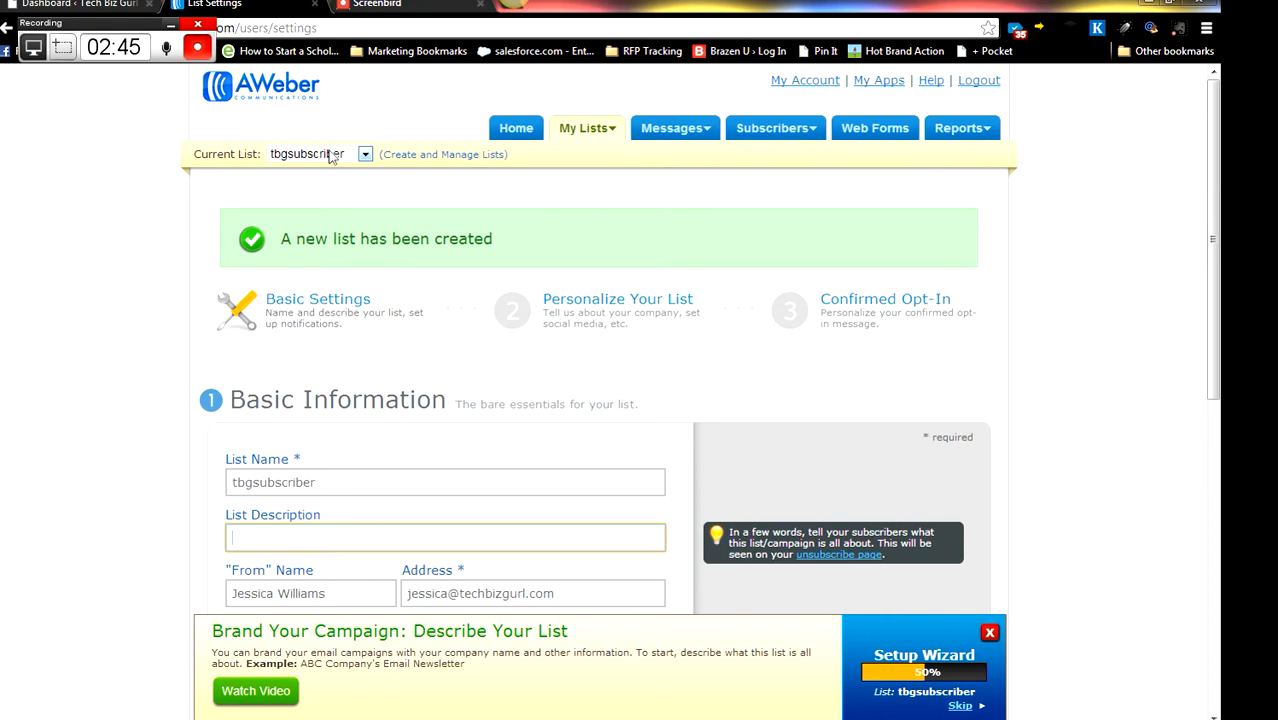
left_click(672, 133)
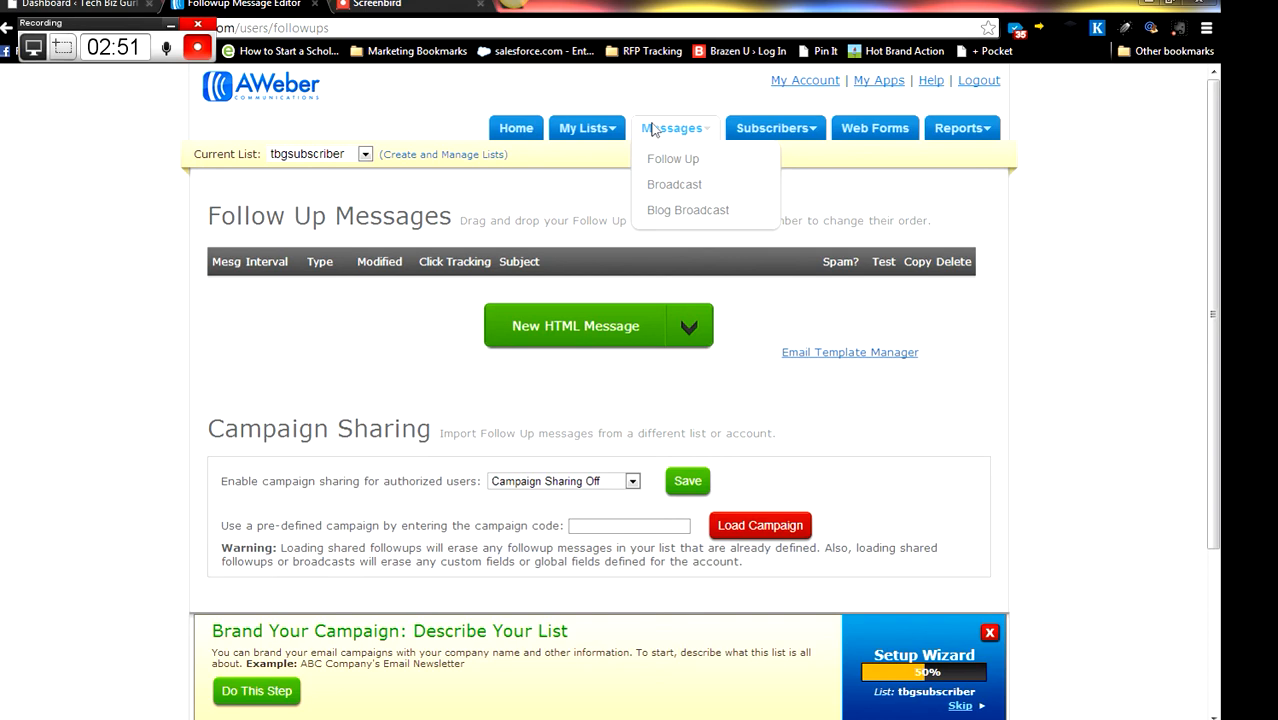
left_click(719, 218)
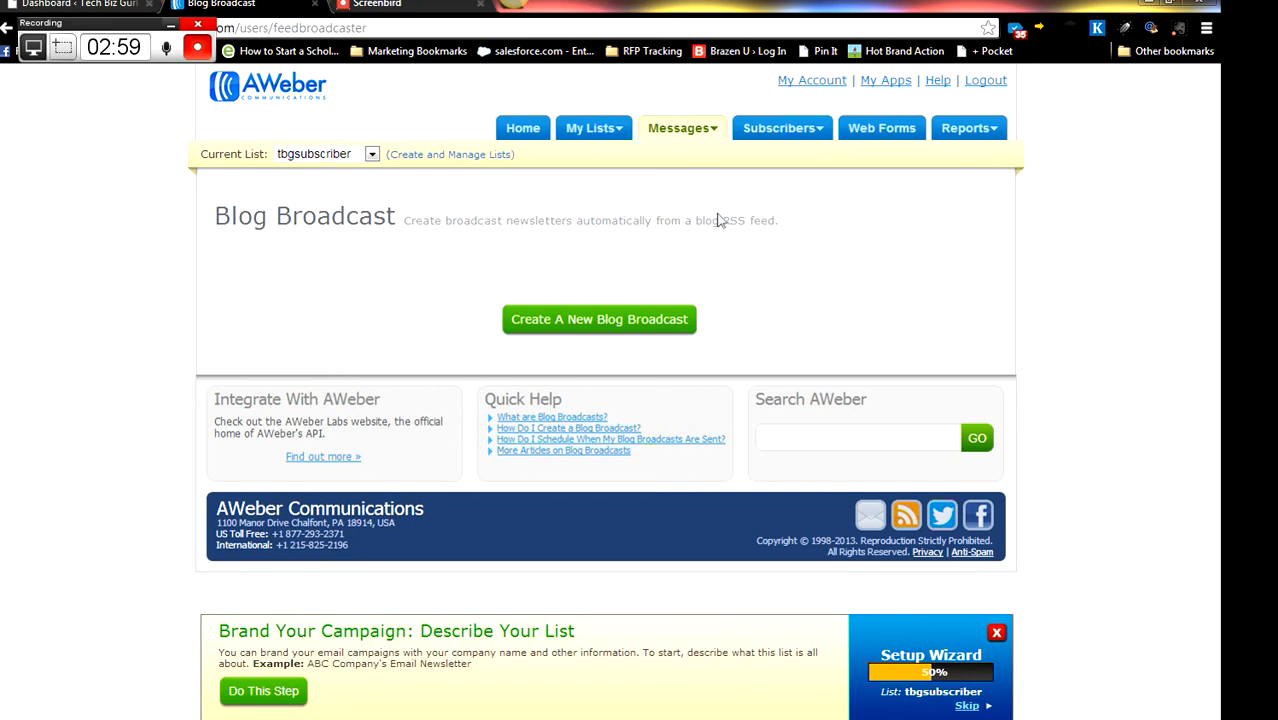
left_click(522, 322)
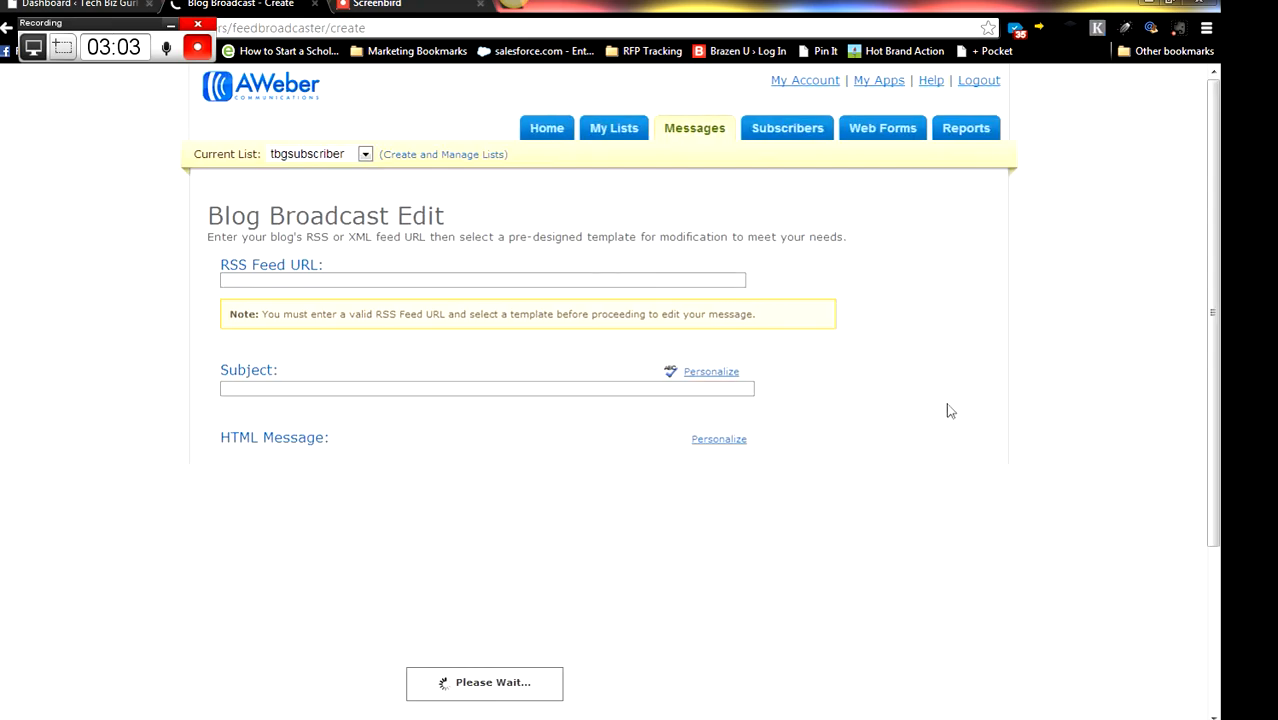
left_click_drag(1216, 217, 1217, 231)
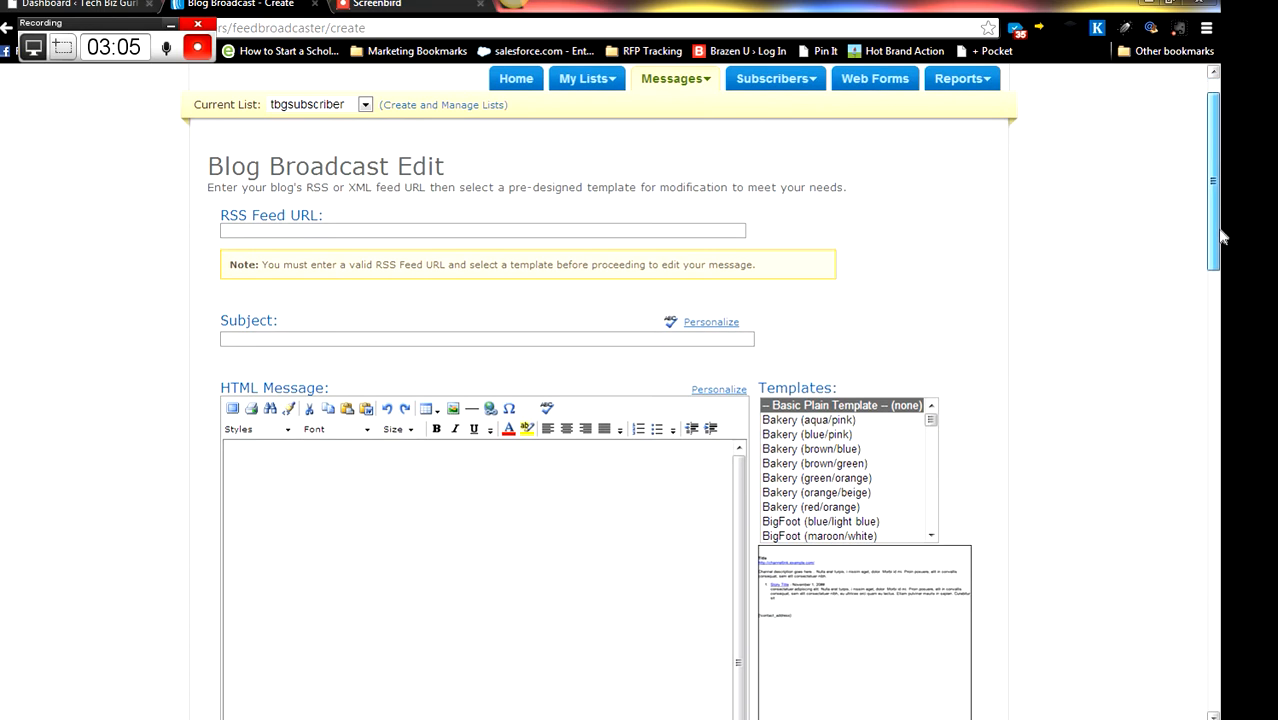
left_click(436, 236)
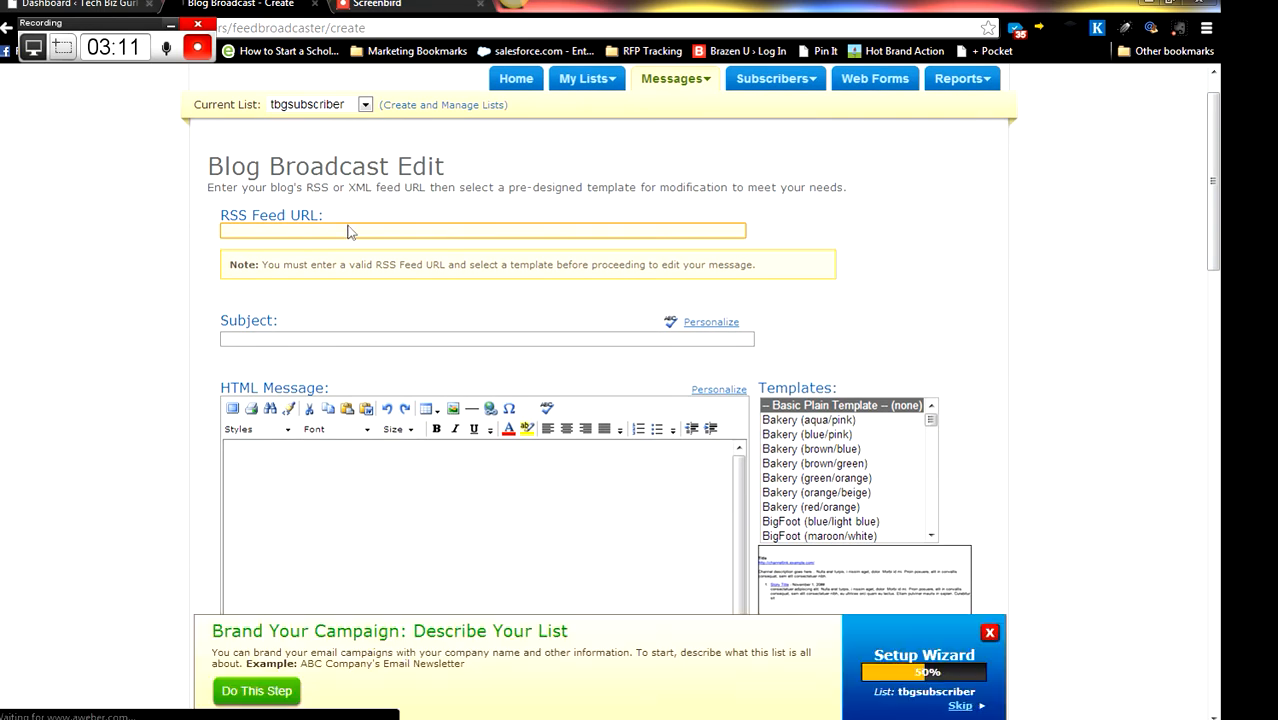
type("http://techbizgurl.com/feed")
left_click(287, 341)
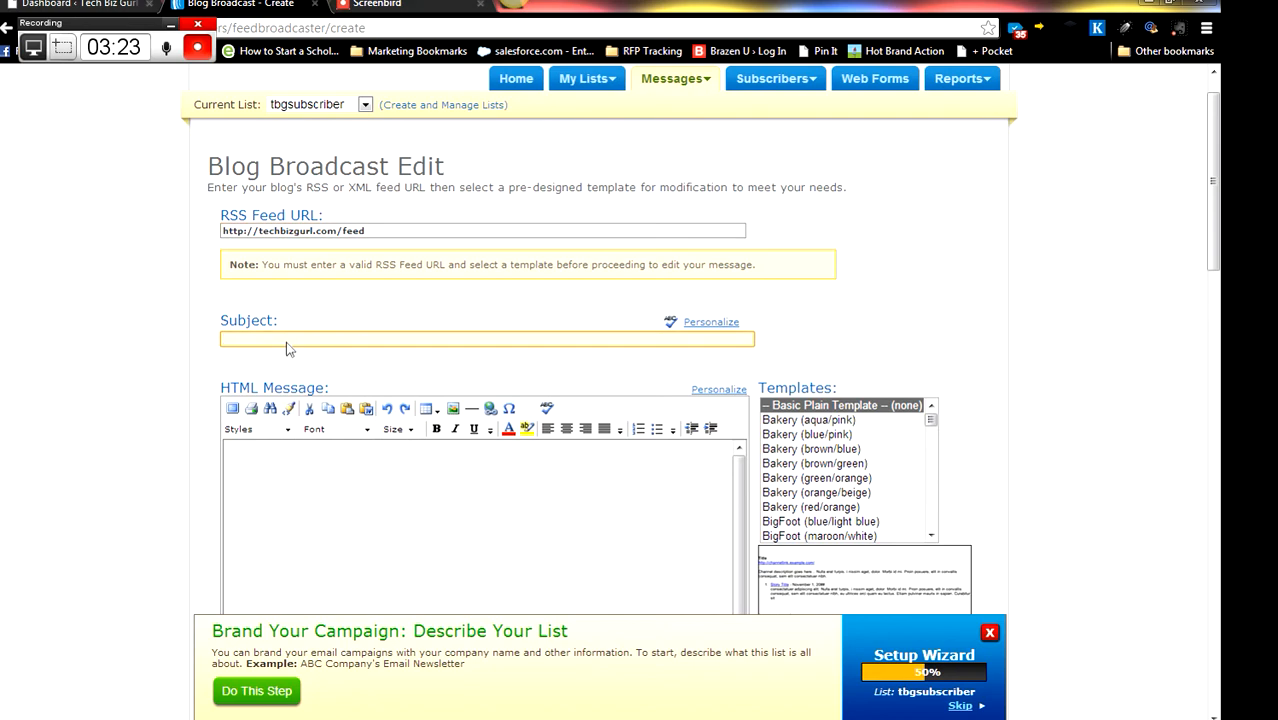
left_click(287, 343)
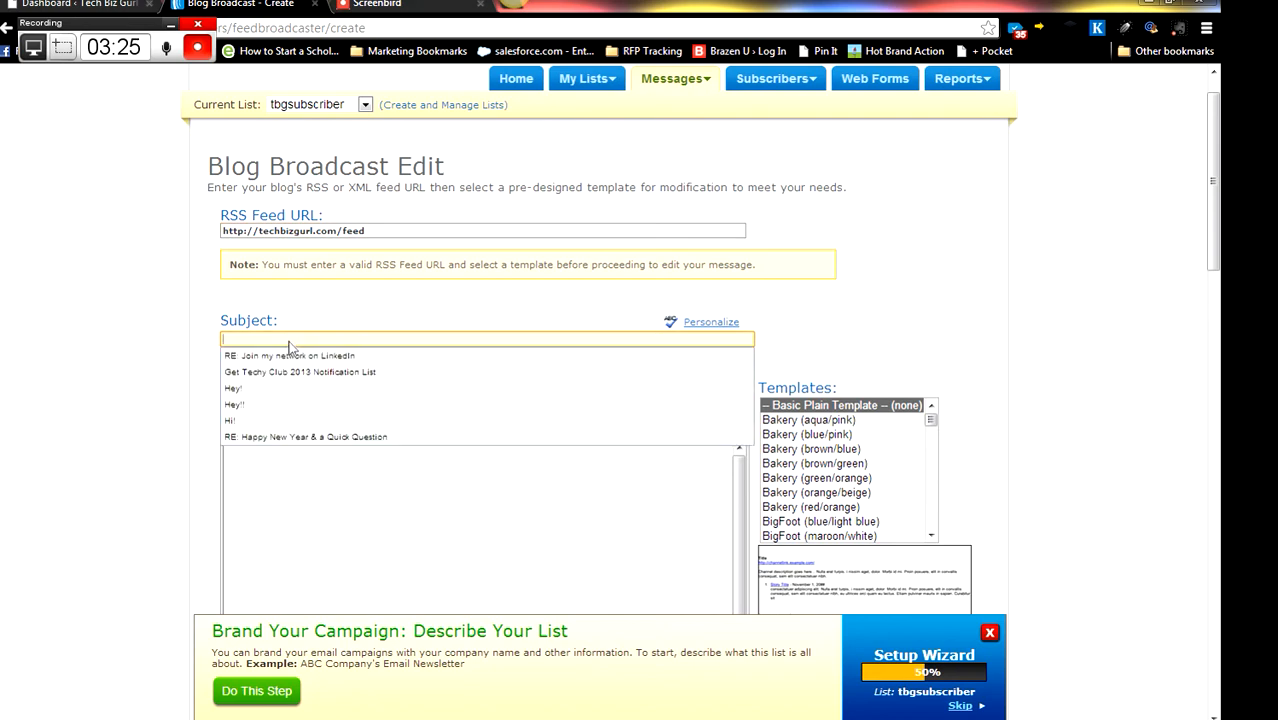
left_click(963, 285)
Step: Browse the message templates, selecting Bakery (aqua/pink), Clean (blue/teal) and Corp (green/blue) to view their designs
left_click_drag(1217, 238, 1150, 265)
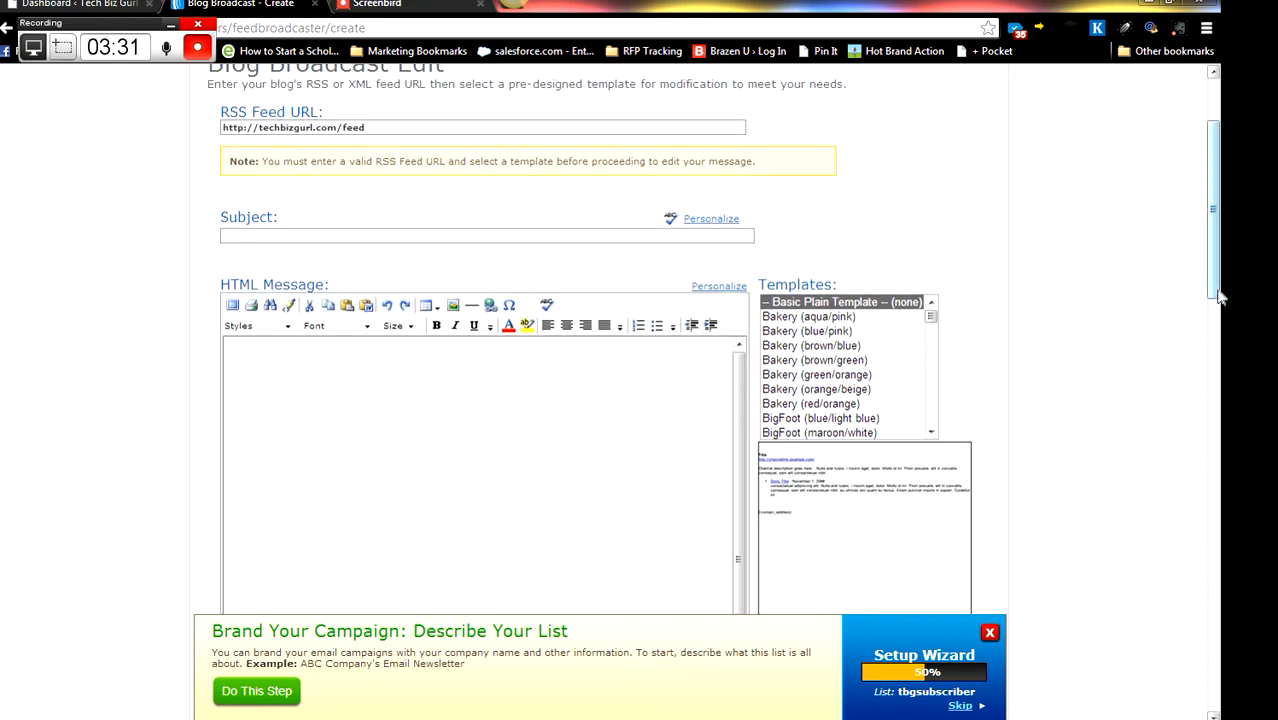
left_click_drag(1220, 224, 1220, 258)
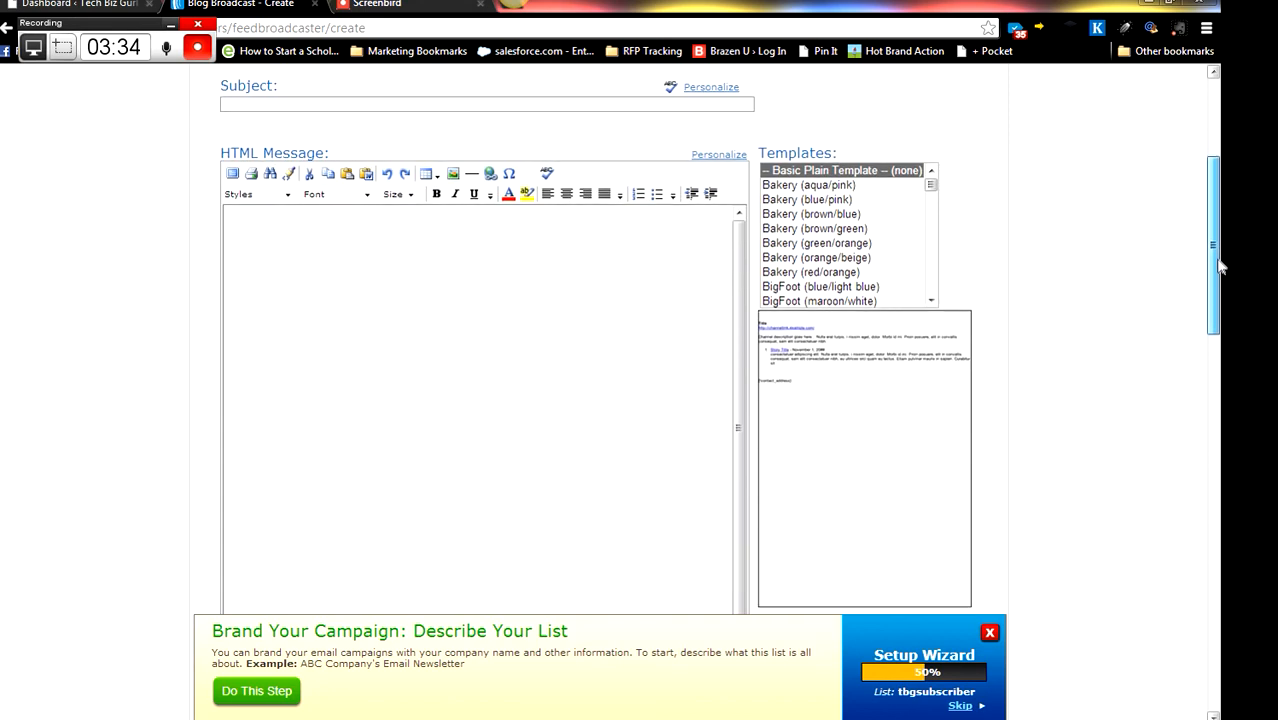
left_click(832, 186)
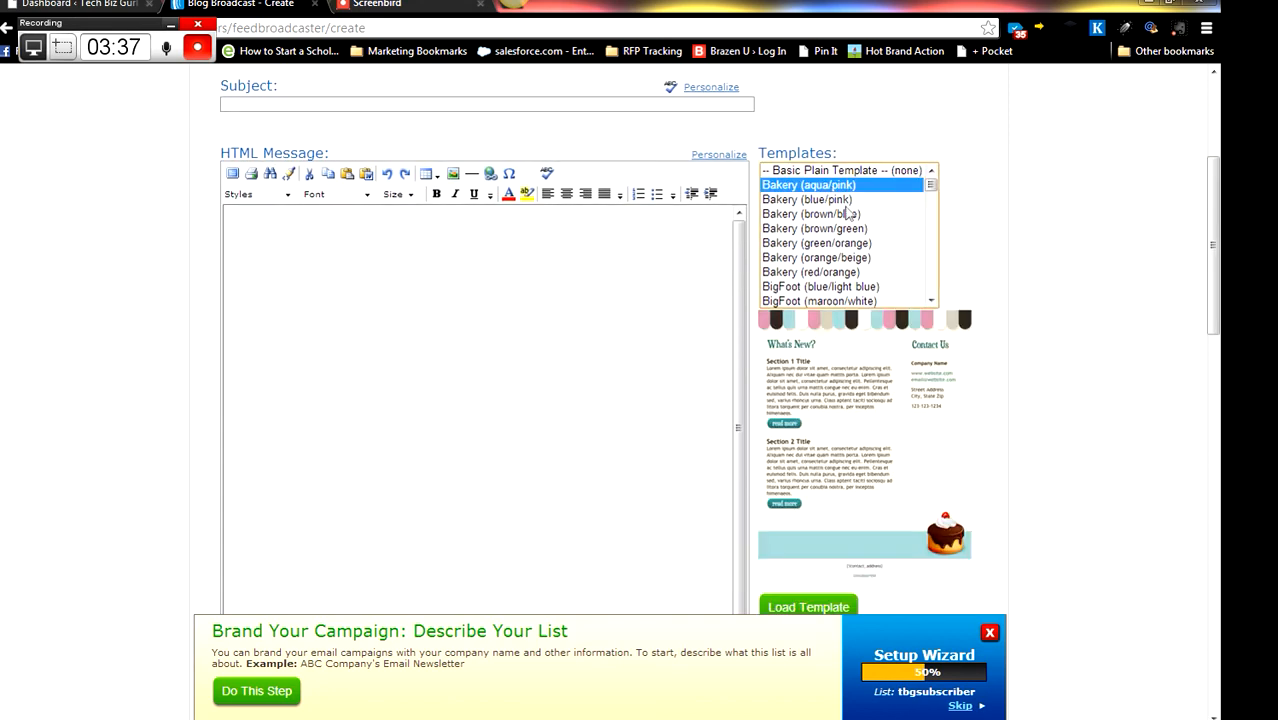
scroll(932, 265, "down", 3)
left_click(840, 258)
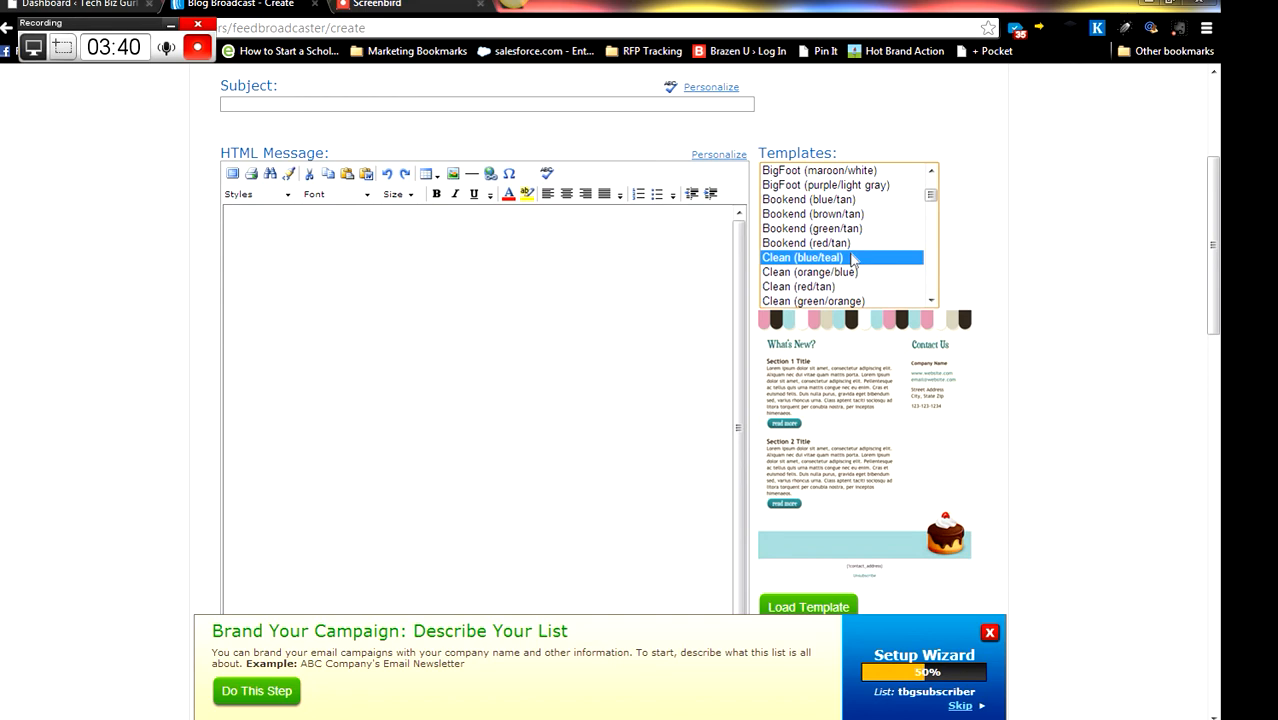
scroll(842, 288, "down", 3)
left_click(842, 287)
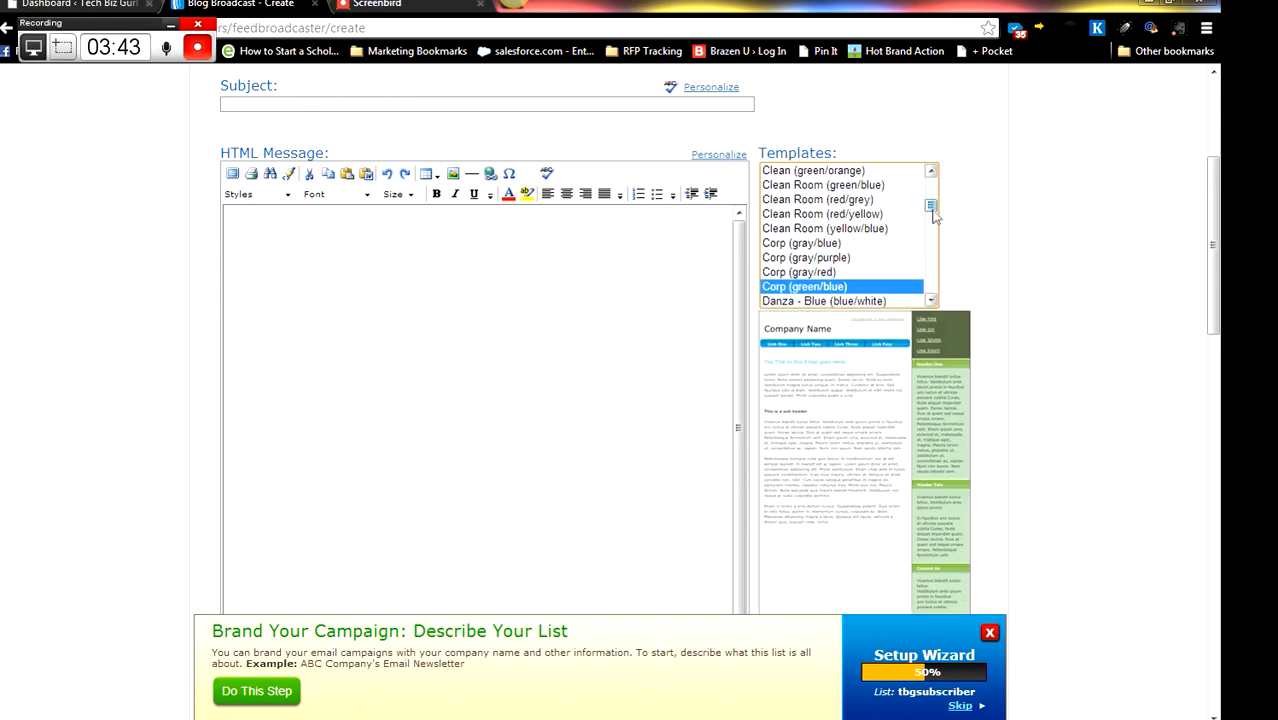
Step: Load the Basic Plain Template (none) into the blog broadcast message
left_click_drag(931, 207, 933, 193)
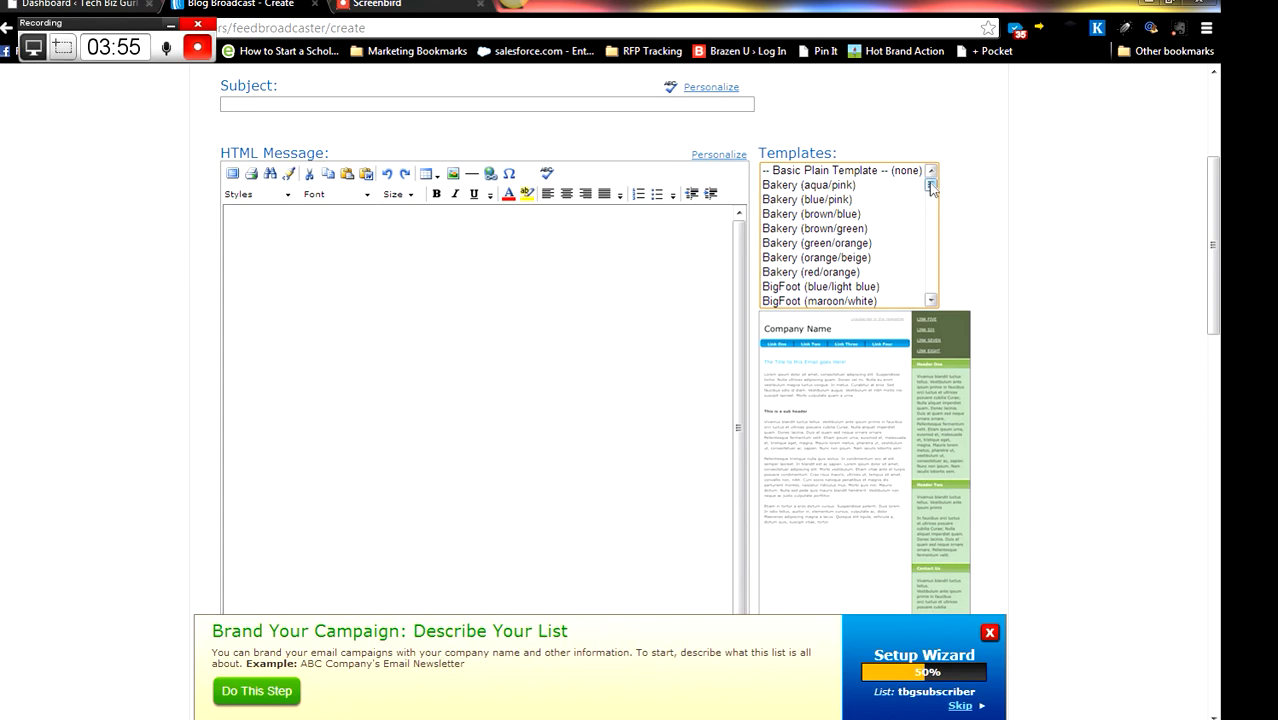
left_click(875, 171)
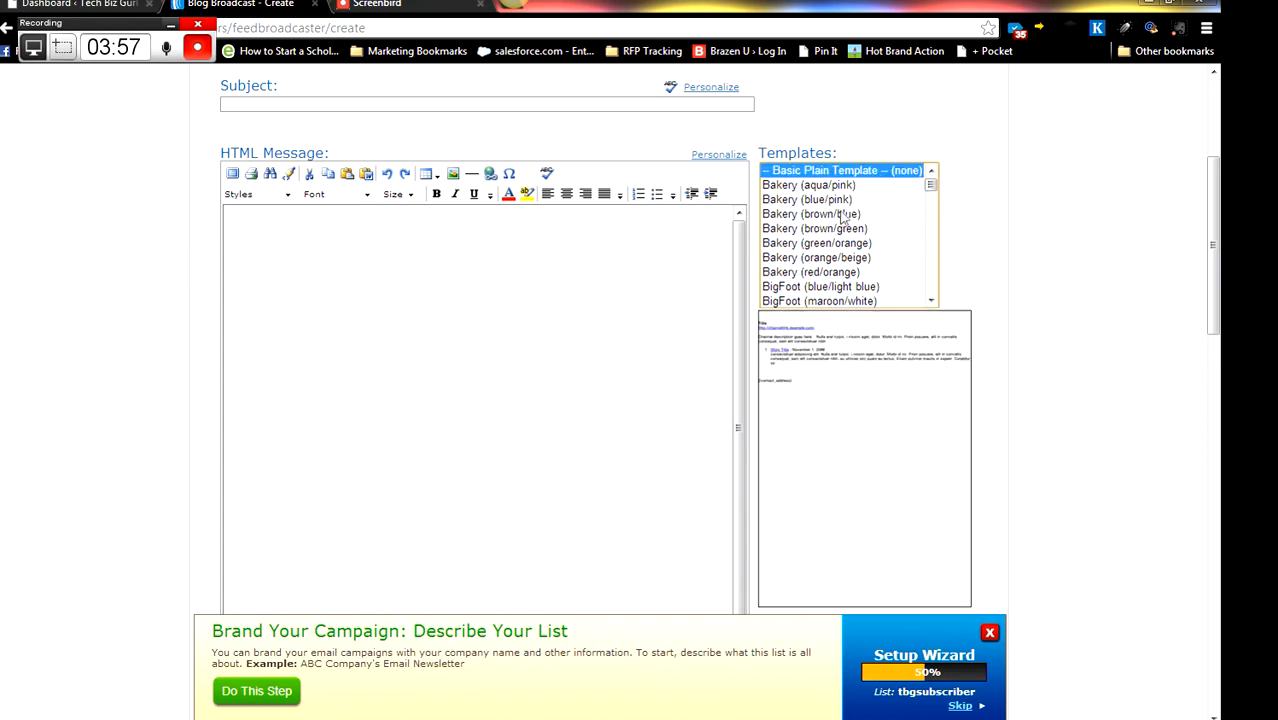
left_click_drag(1216, 320, 1218, 350)
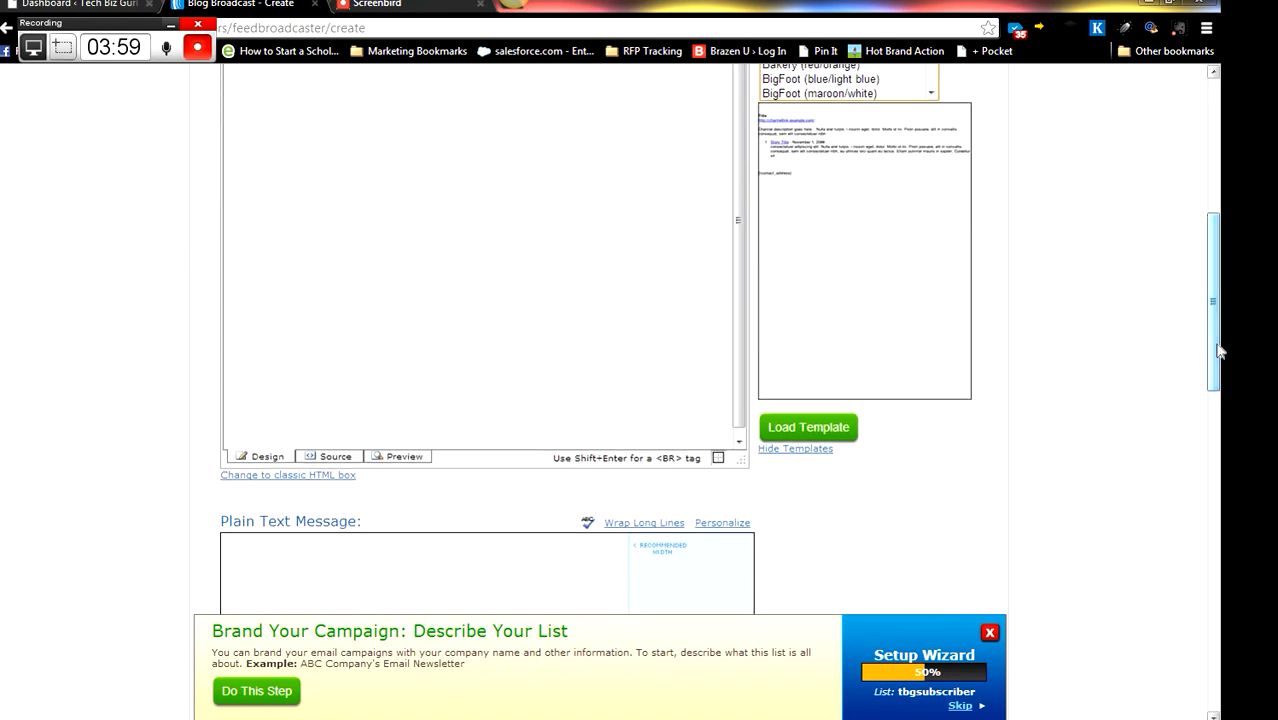
left_click(806, 427)
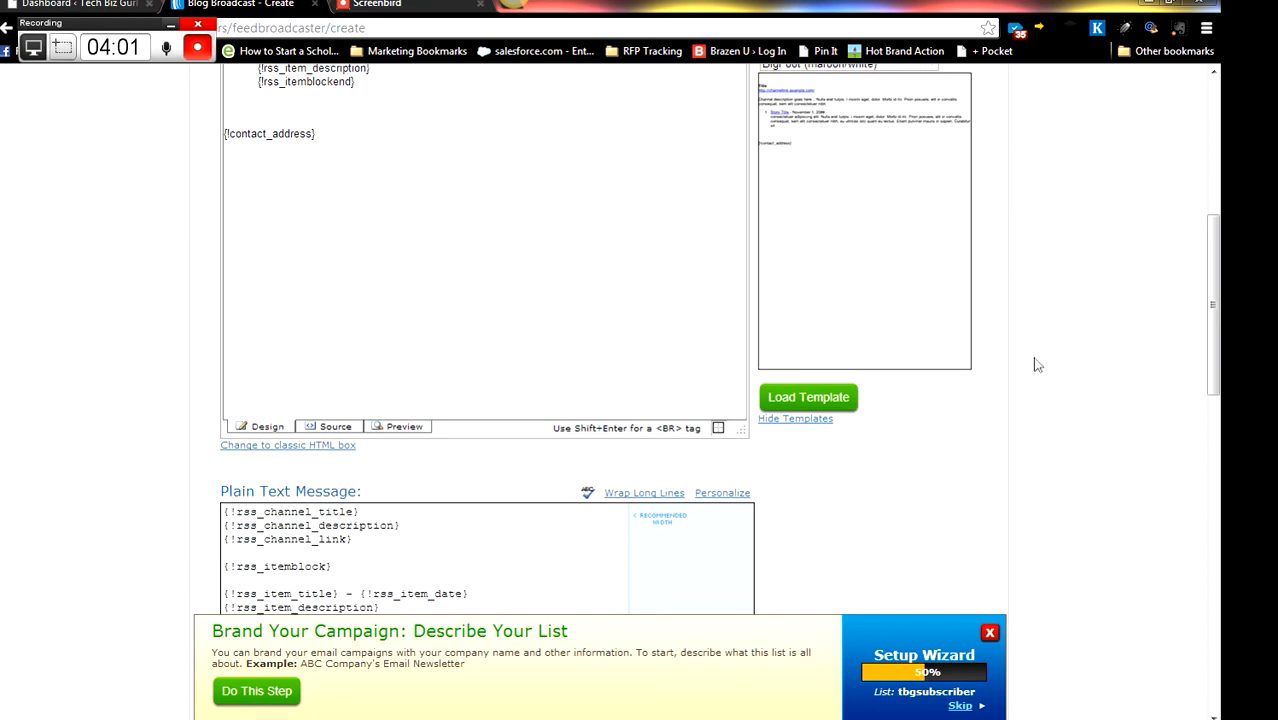
Step: Review the RSS placeholders in the broadcast's subject, HTML message and plain text message
left_click_drag(1221, 357, 1220, 276)
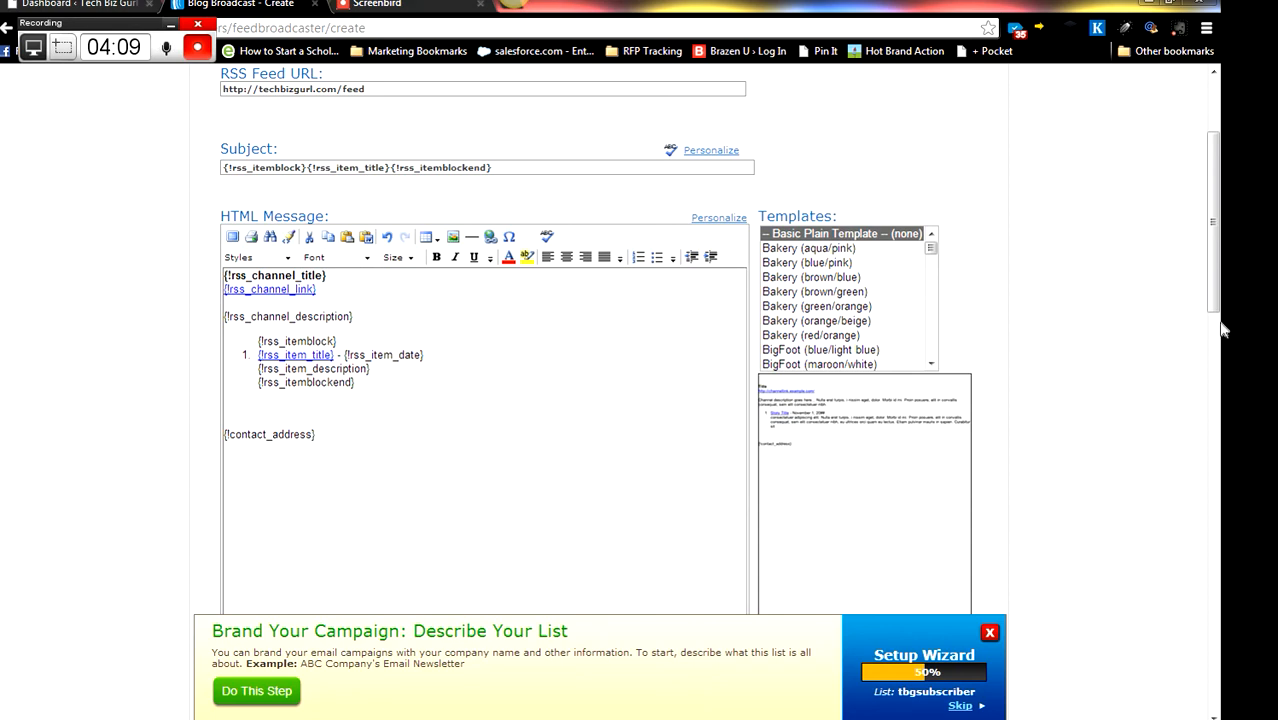
left_click_drag(1216, 228, 1216, 230)
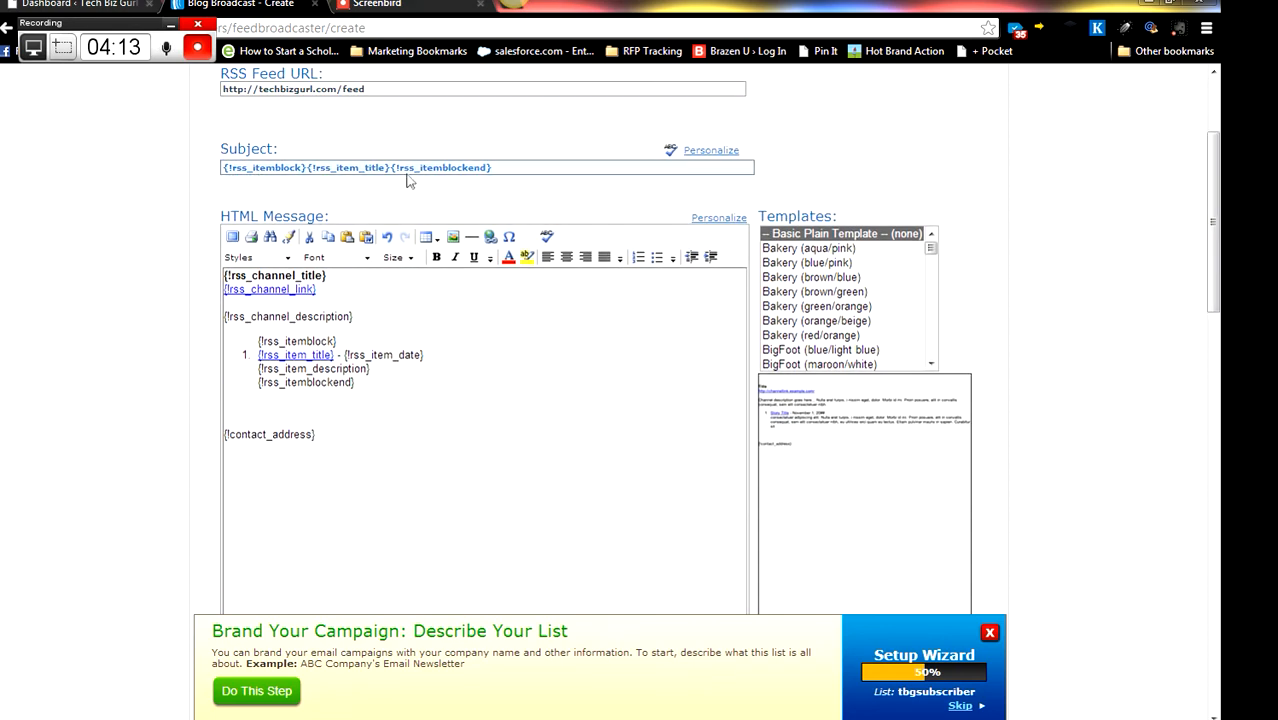
left_click_drag(1219, 240, 1221, 371)
left_click(337, 394)
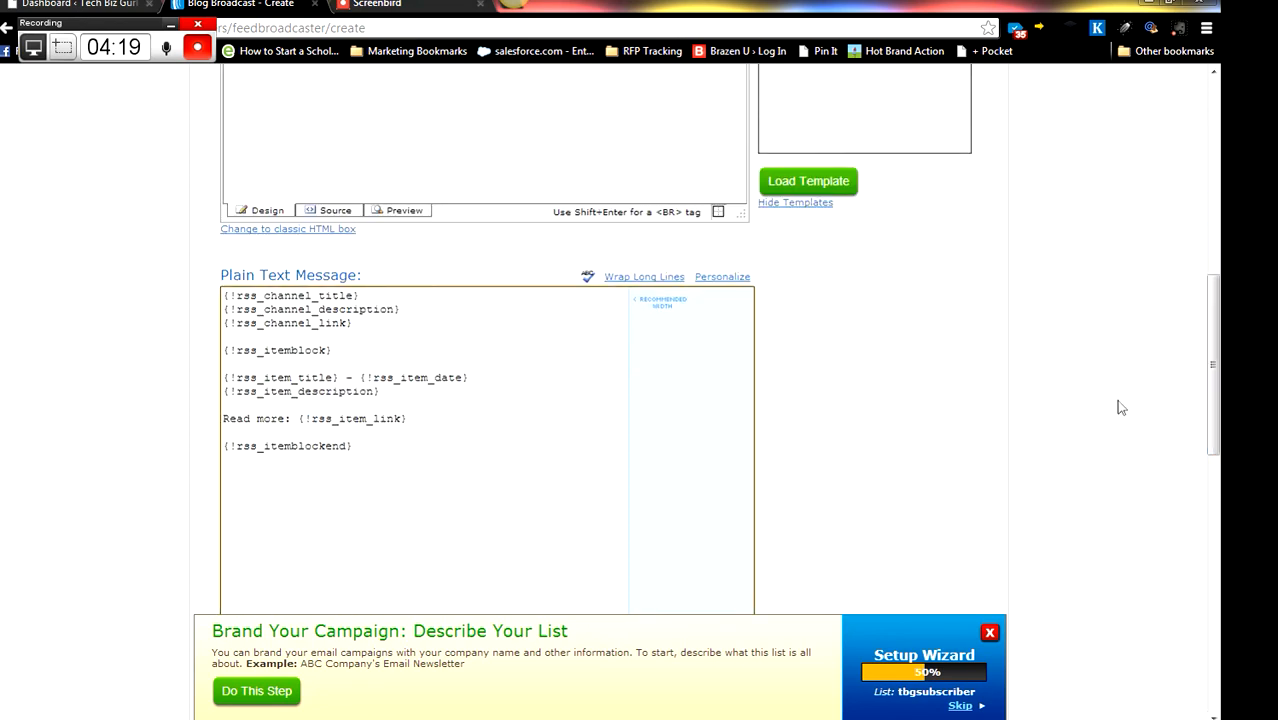
Step: Examine the choices for send time and minimum number of new items, keeping Immediately and 1
left_click_drag(1222, 315, 1221, 449)
mouse_move(419, 290)
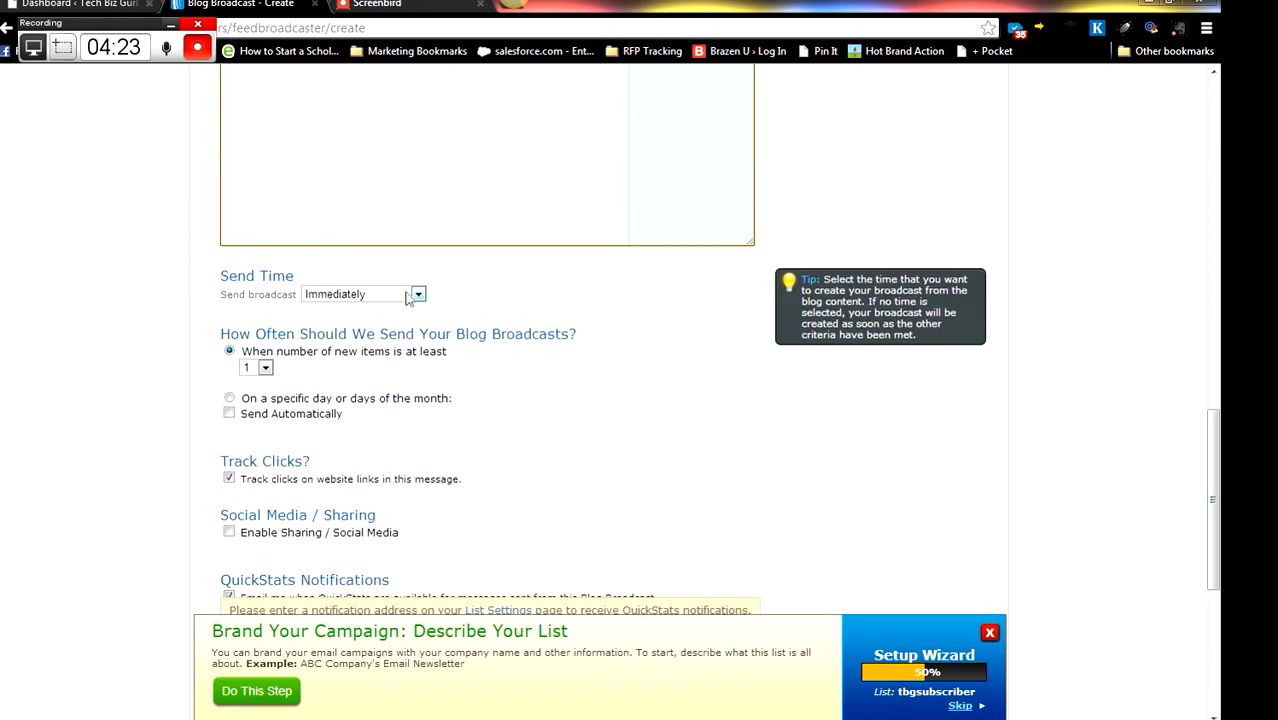
left_click(392, 296)
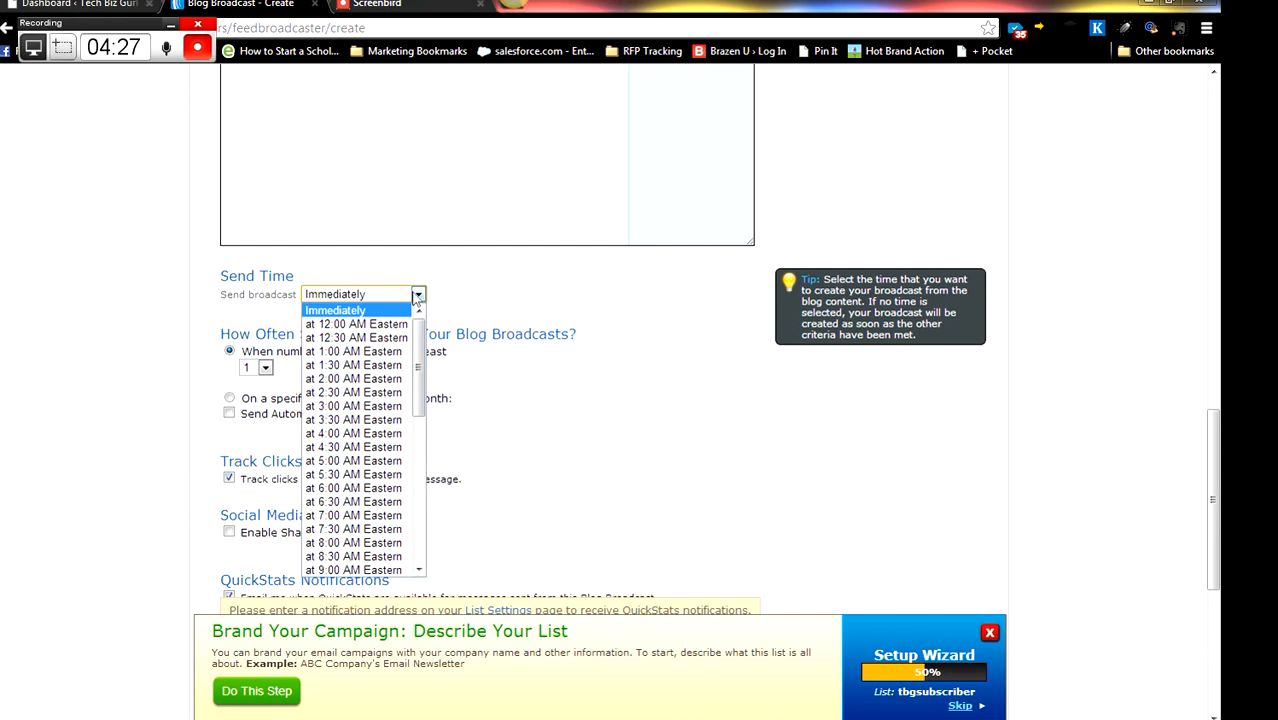
left_click(420, 296)
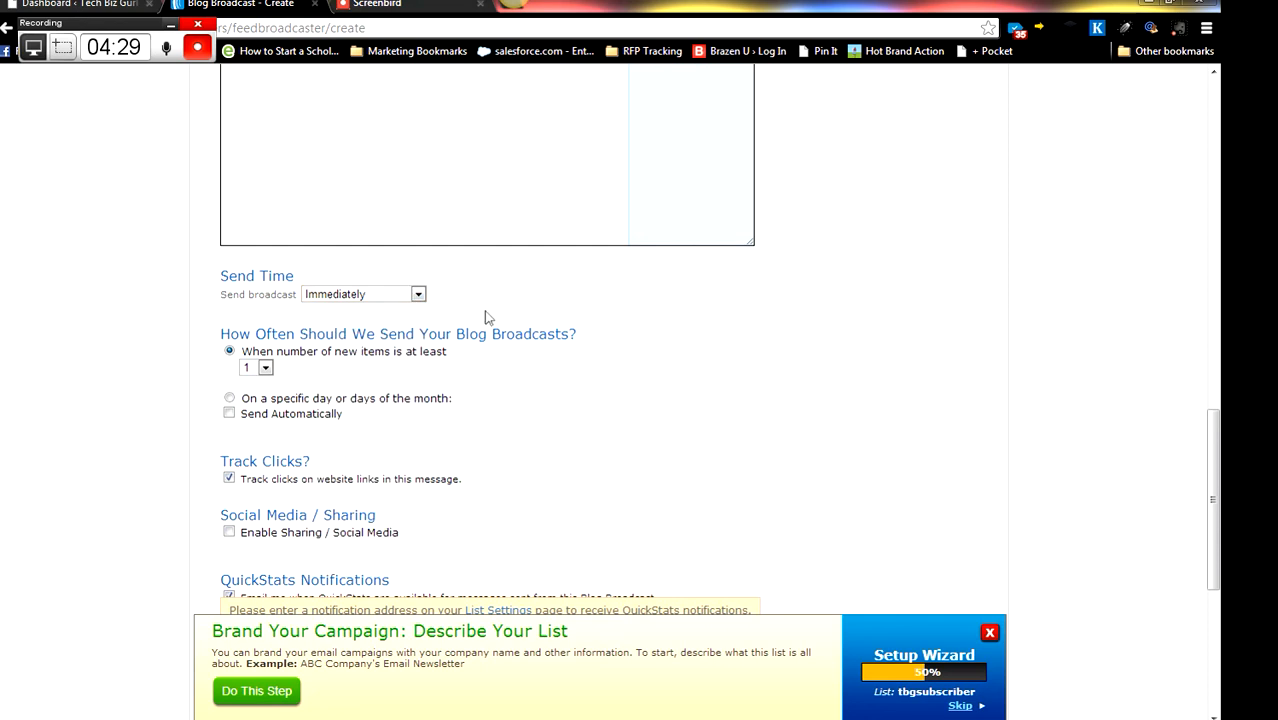
left_click(267, 372)
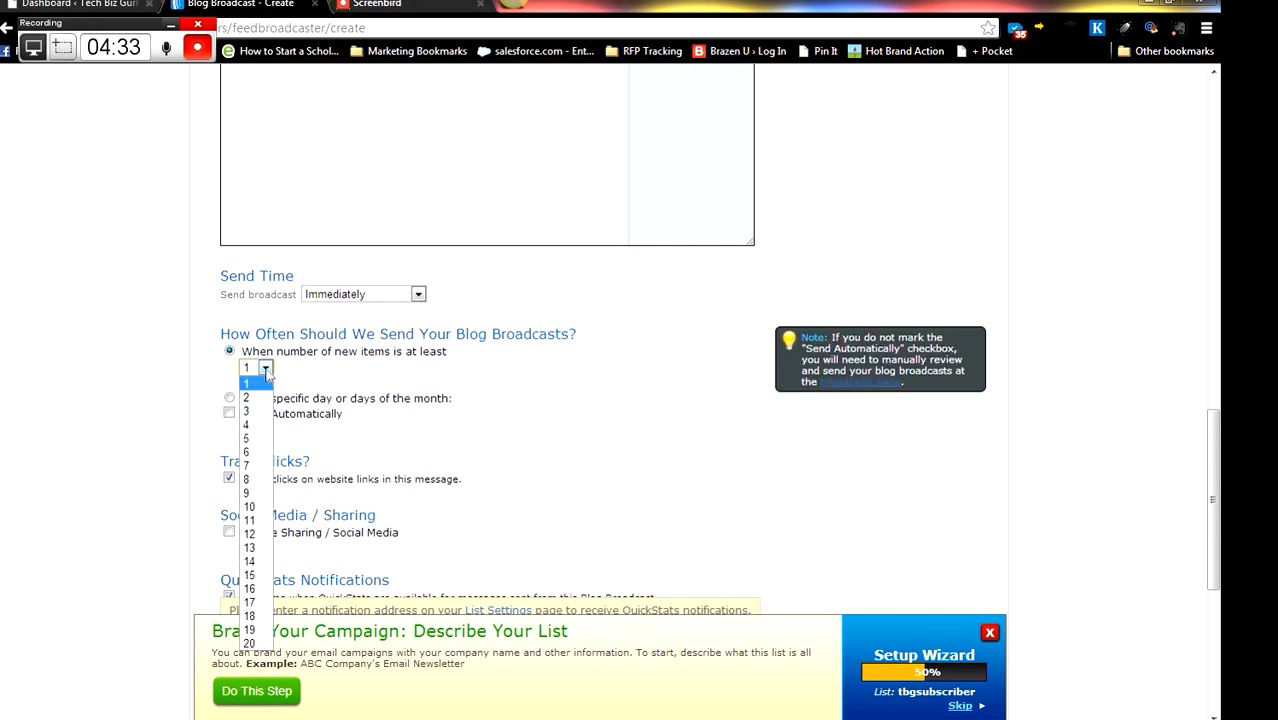
left_click(354, 358)
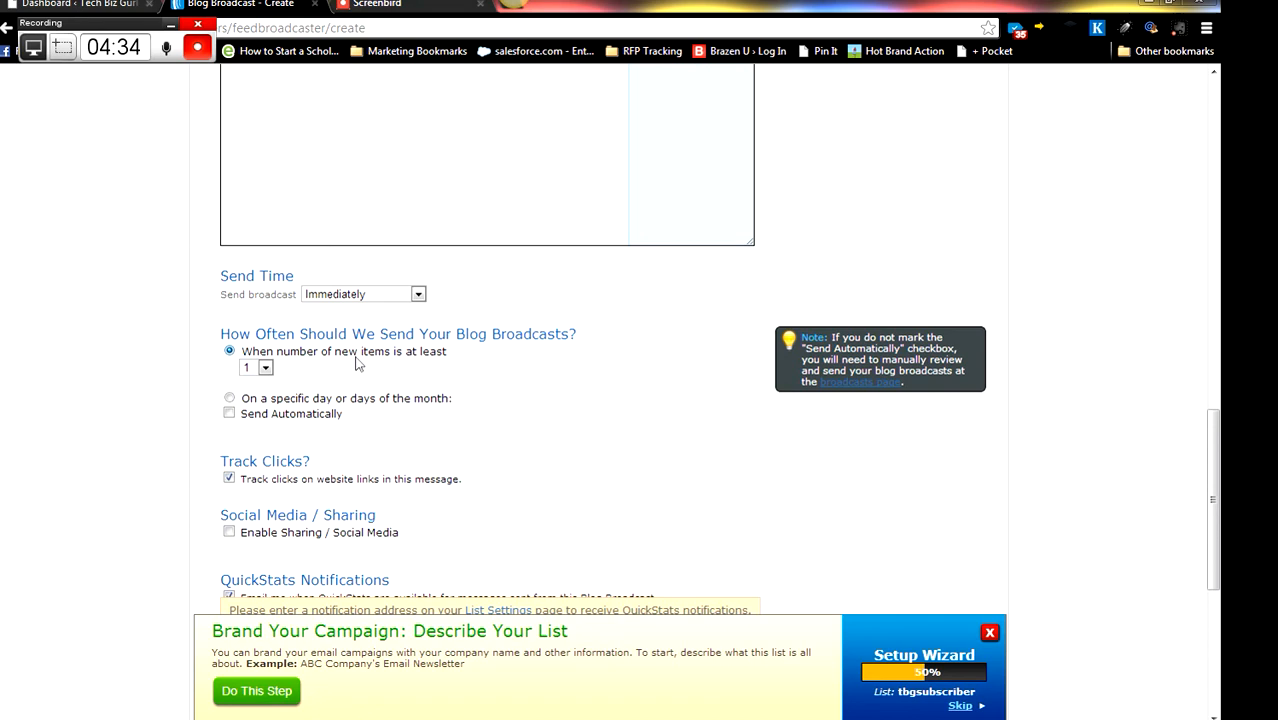
Step: Schedule the blog broadcast on a specific day or days of the month, keeping the frequency at Every Day
left_click(229, 398)
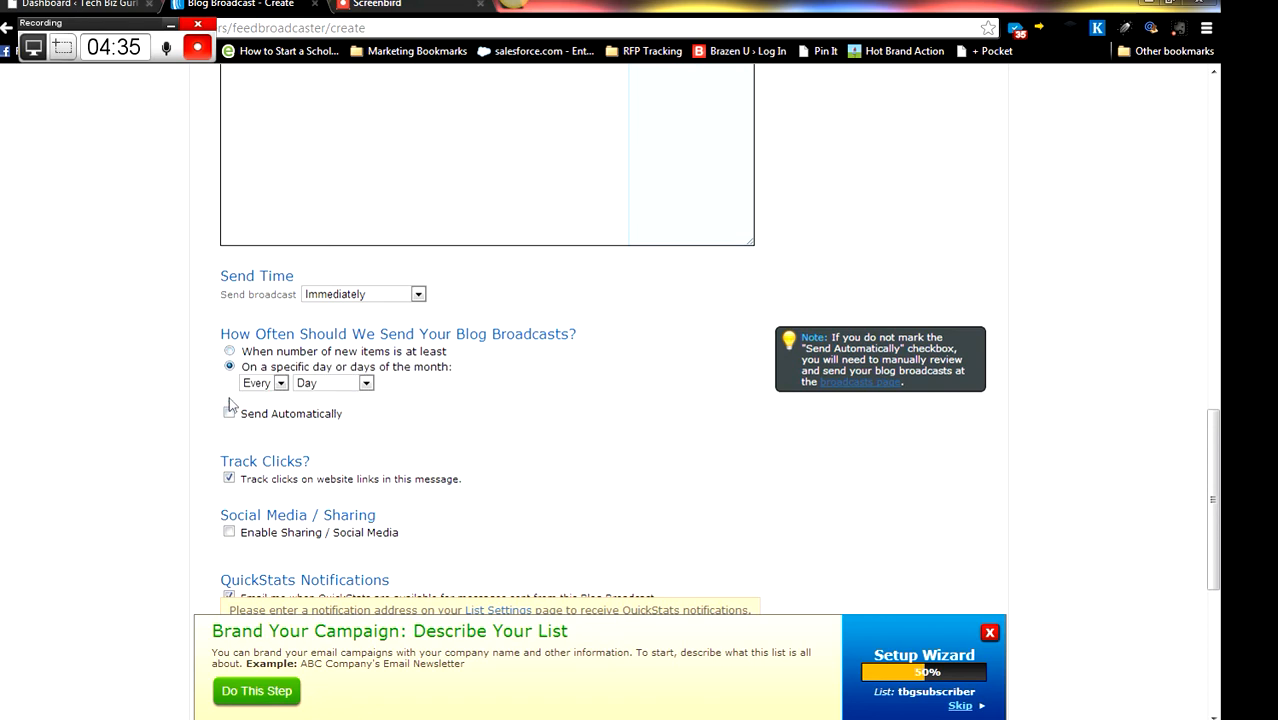
left_click(332, 386)
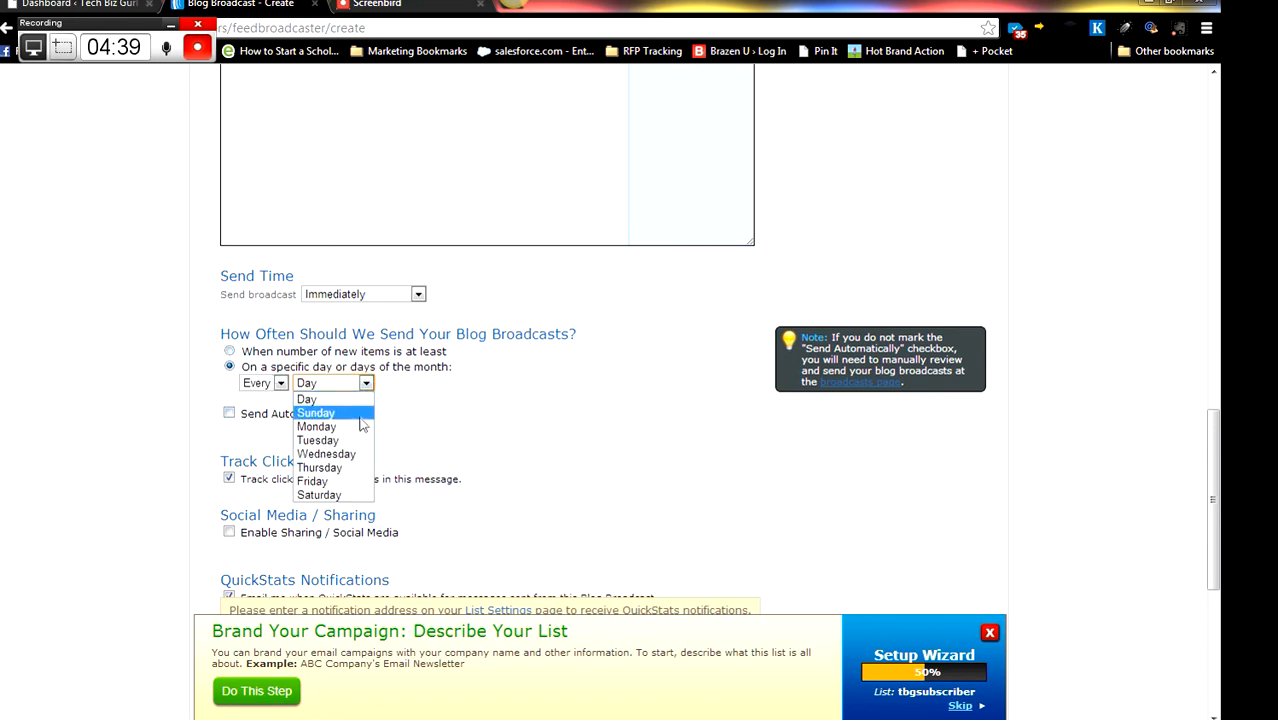
left_click(473, 374)
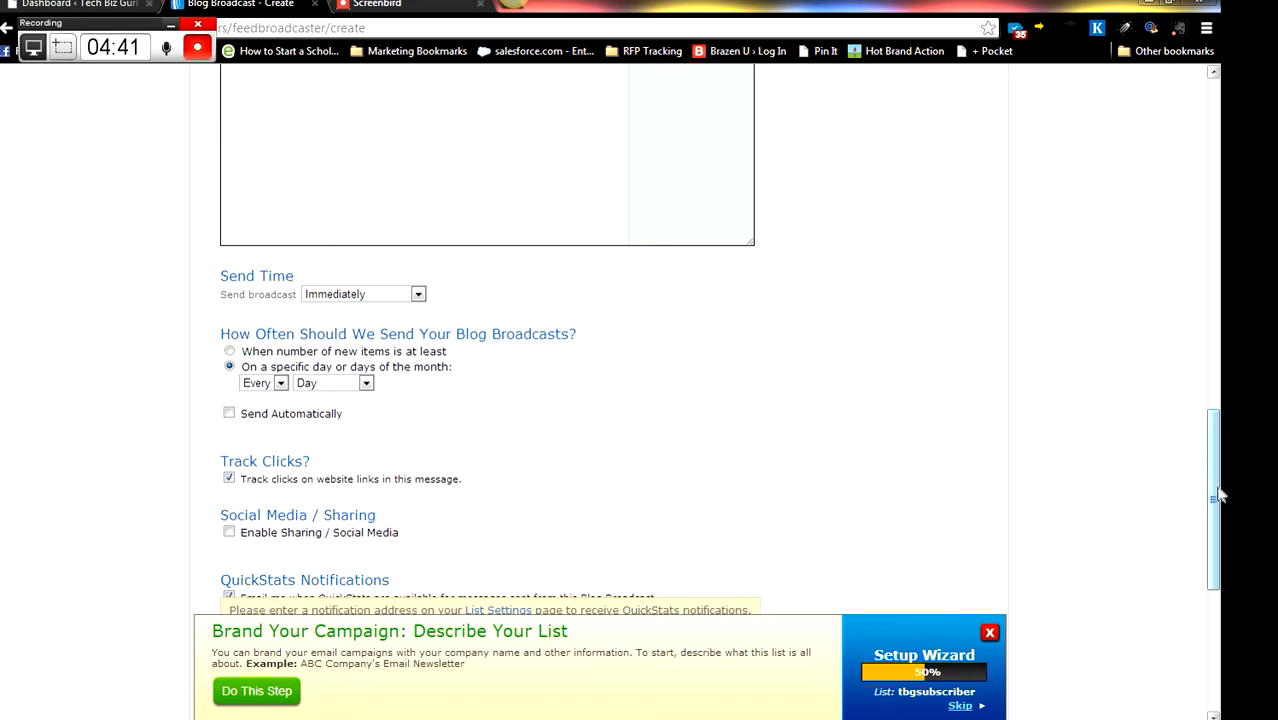
Step: Preview the blog broadcast, close the preview and check the placeholders in the HTML message
scroll(1075, 457, "down", 3)
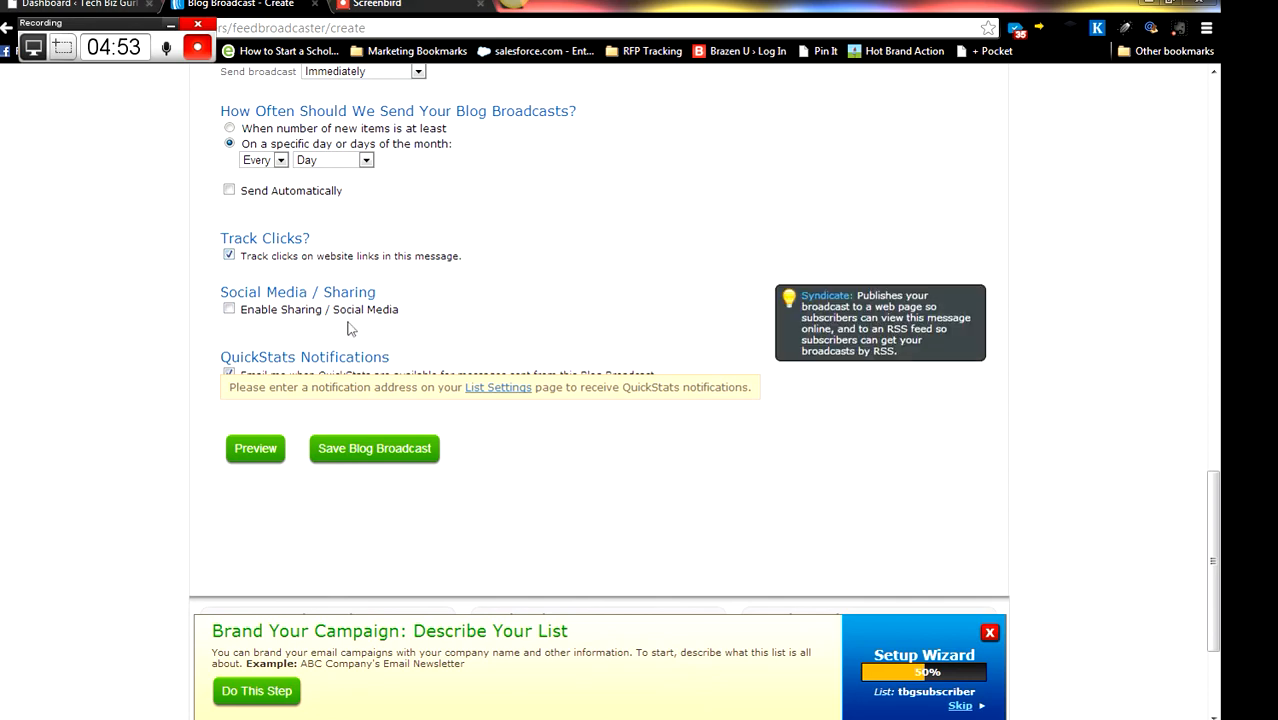
left_click(254, 456)
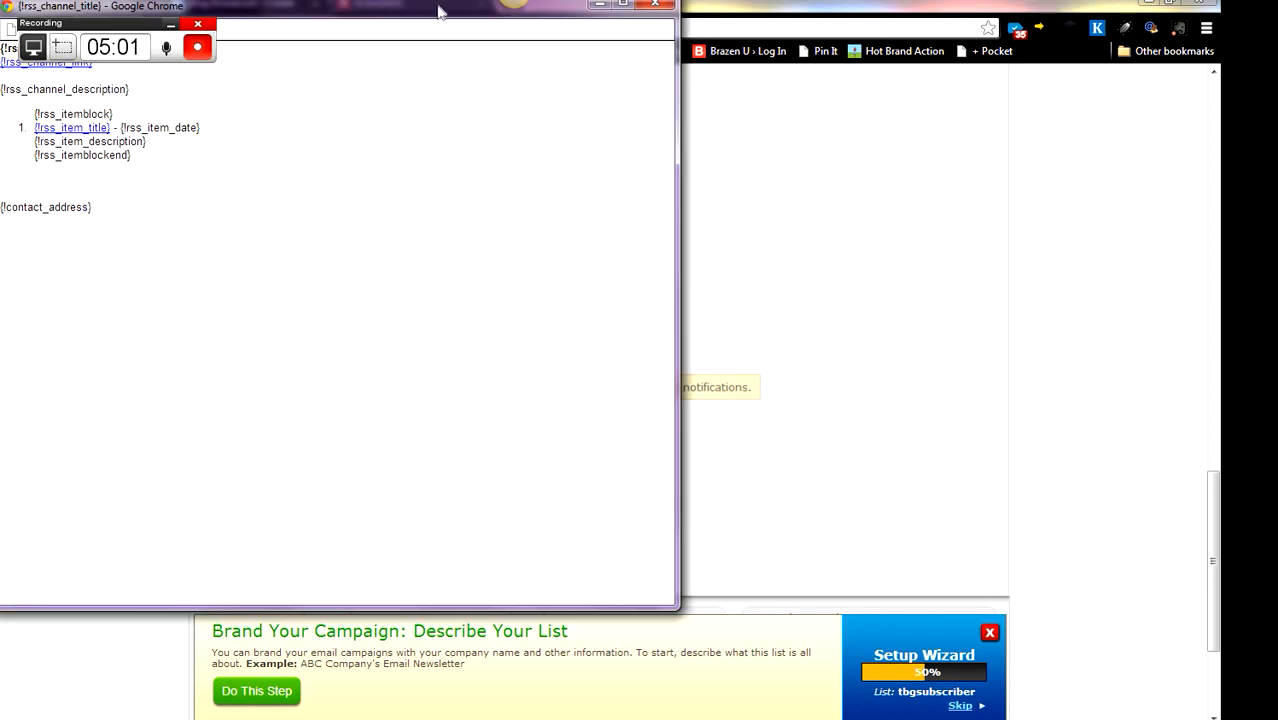
left_click_drag(437, 5, 502, 78)
left_click(719, 75)
left_click(256, 450)
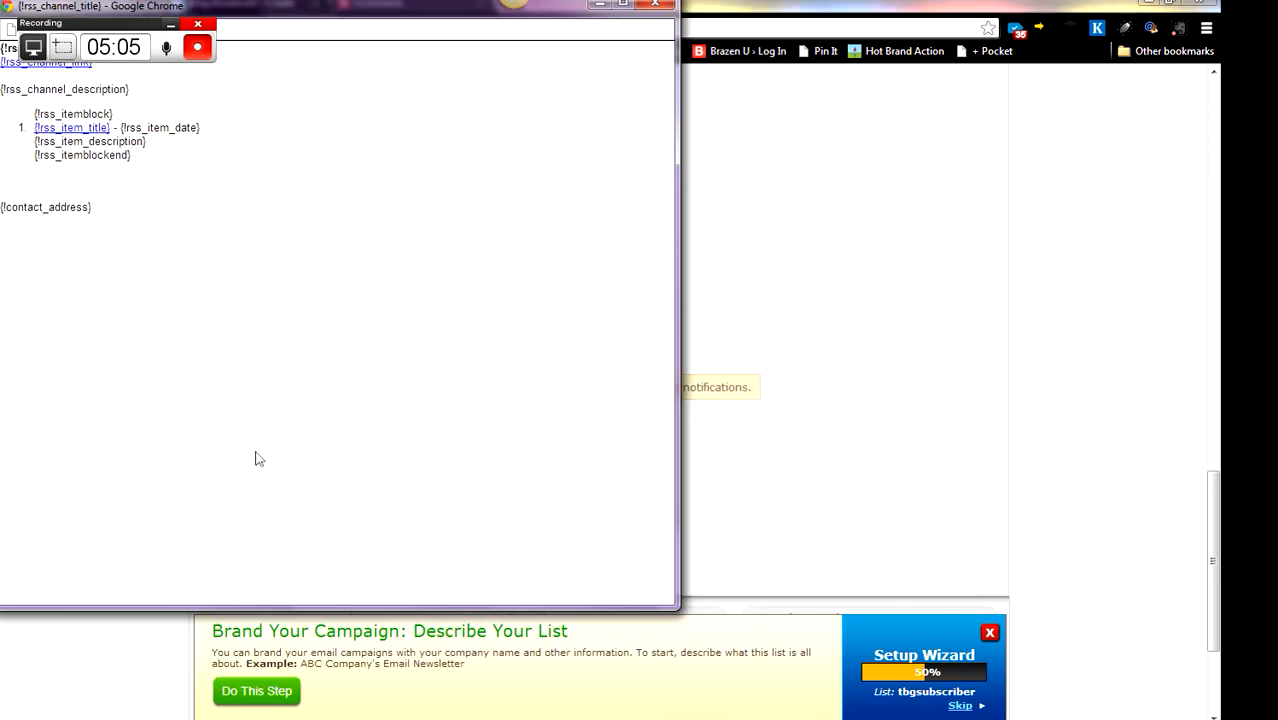
left_click(652, 4)
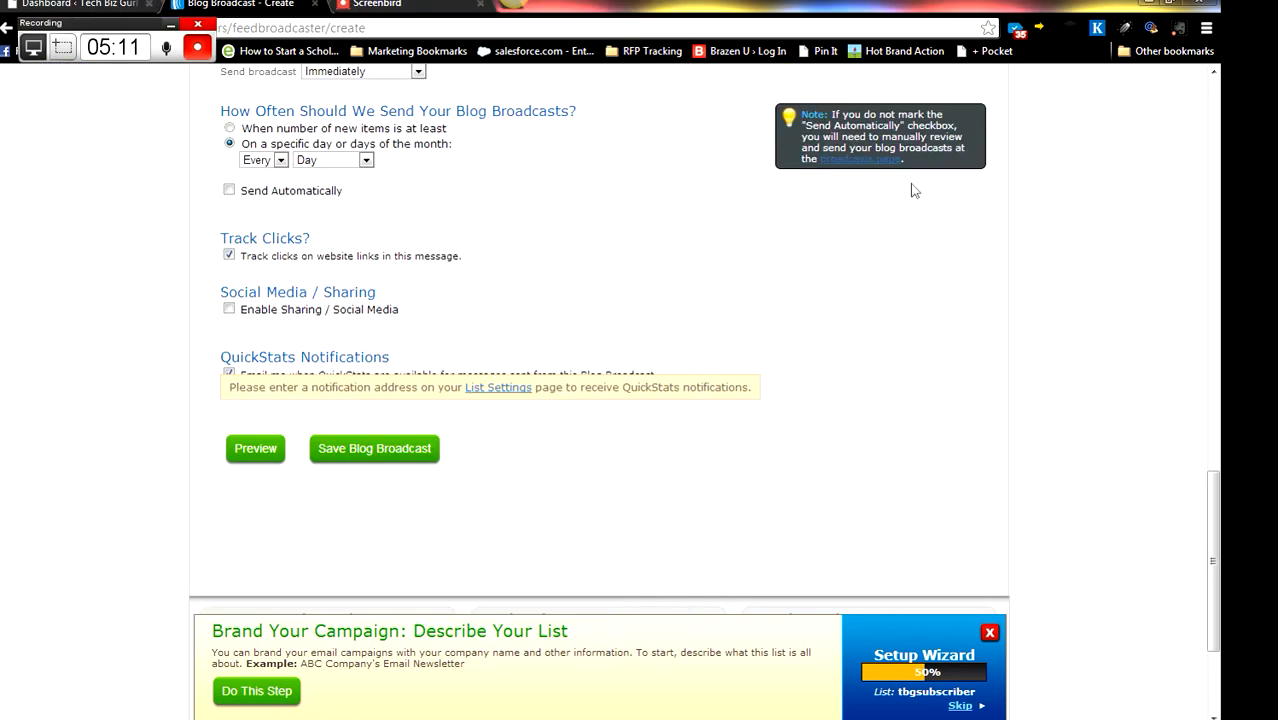
left_click_drag(1212, 530, 1205, 225)
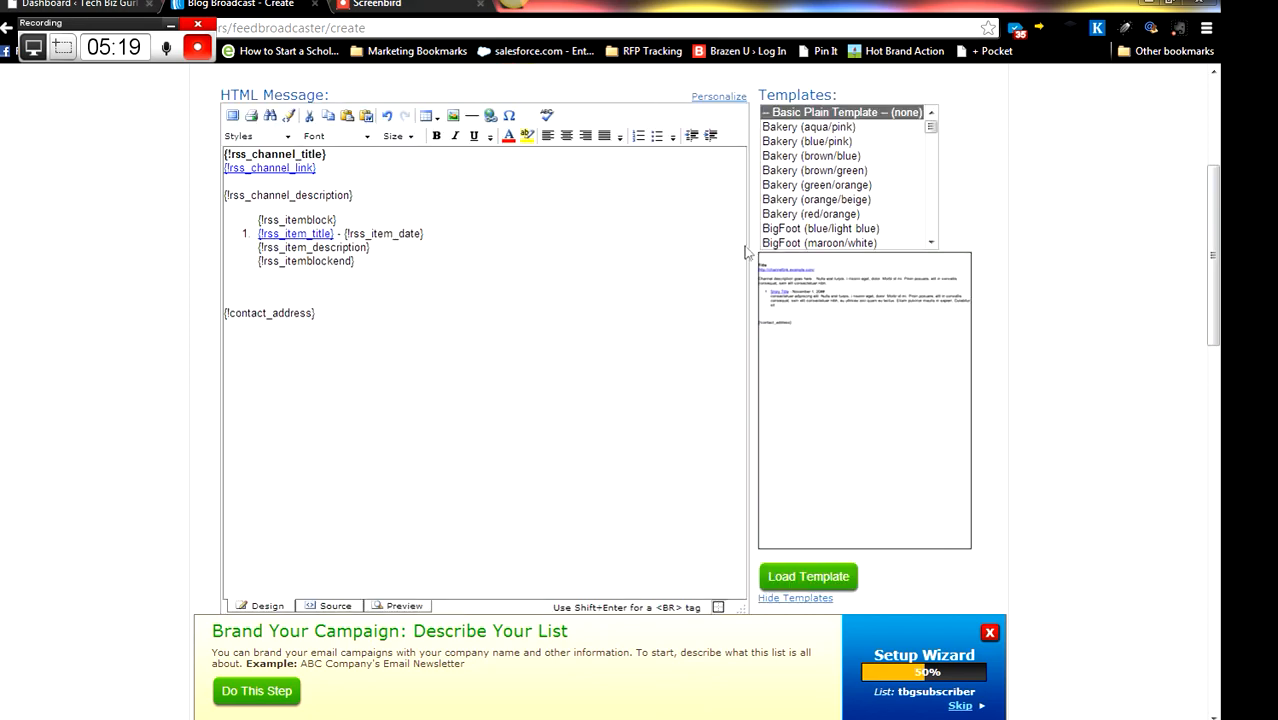
left_click(480, 227)
Step: Save the blog broadcast and open the broadcasts created from its feed for review
left_click_drag(1221, 257, 1222, 610)
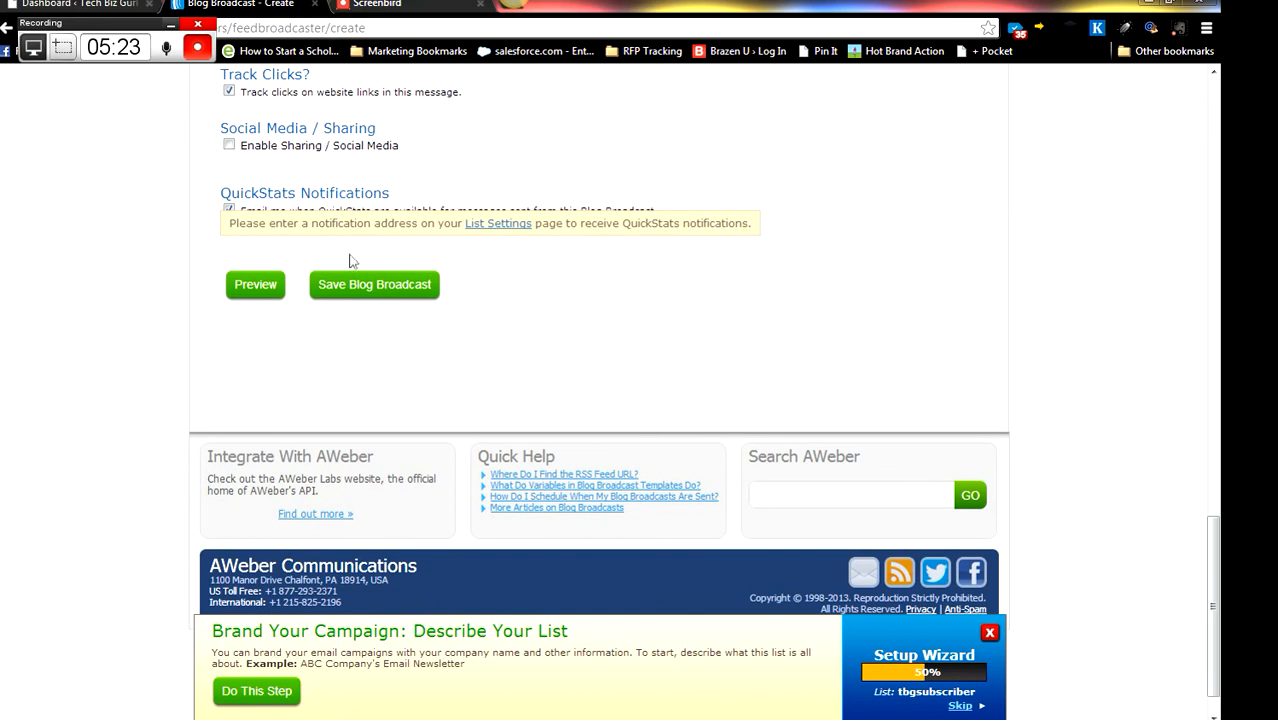
left_click(370, 286)
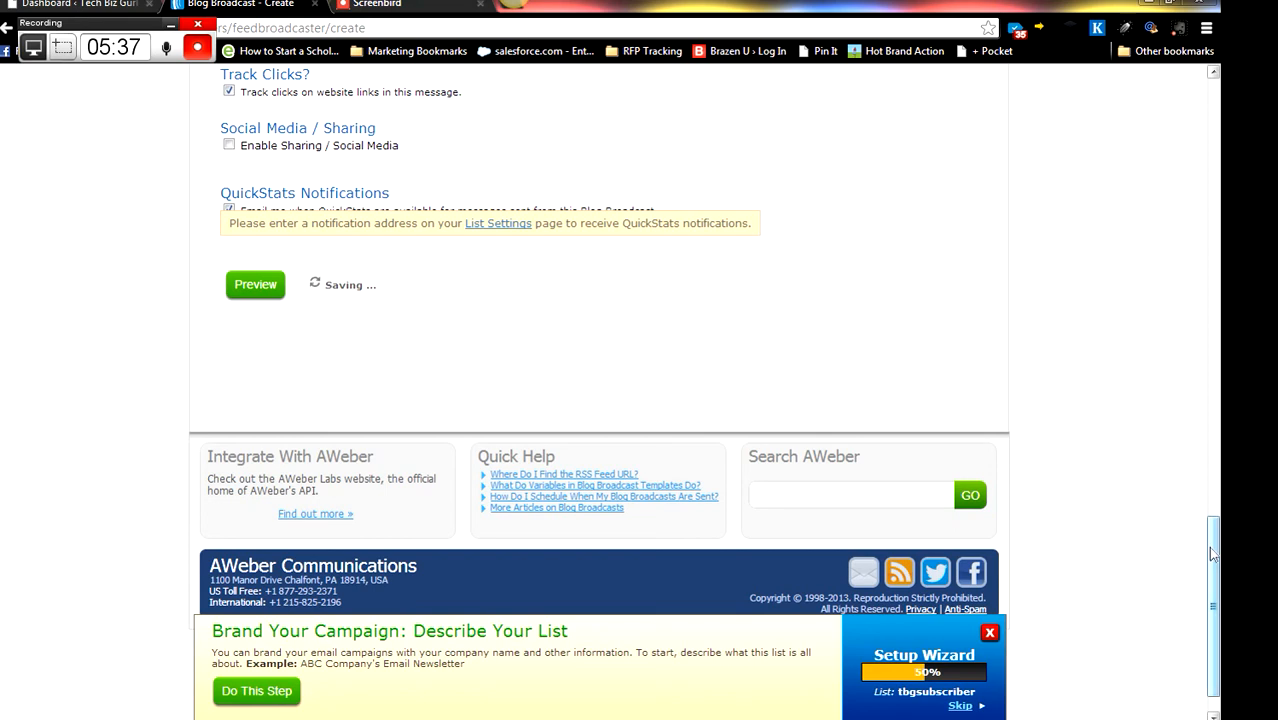
scroll(1212, 543, "up", 1)
left_click_drag(1212, 543, 1212, 502)
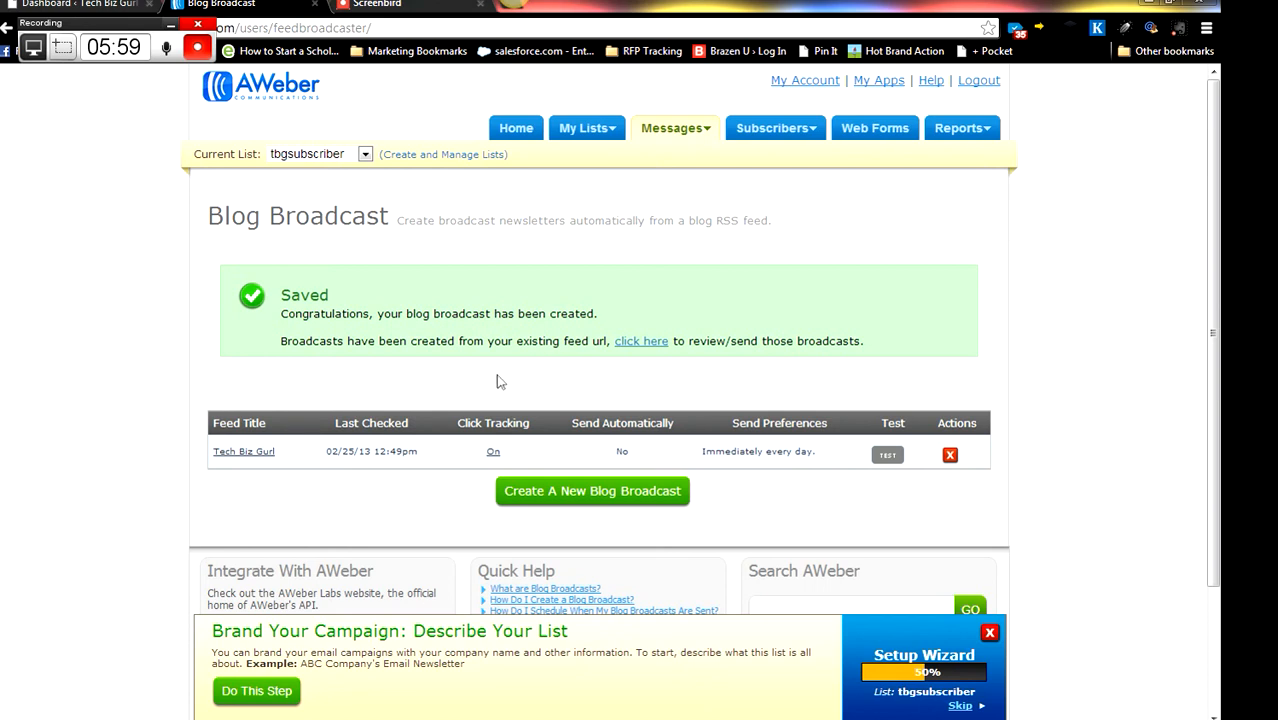
left_click(645, 344)
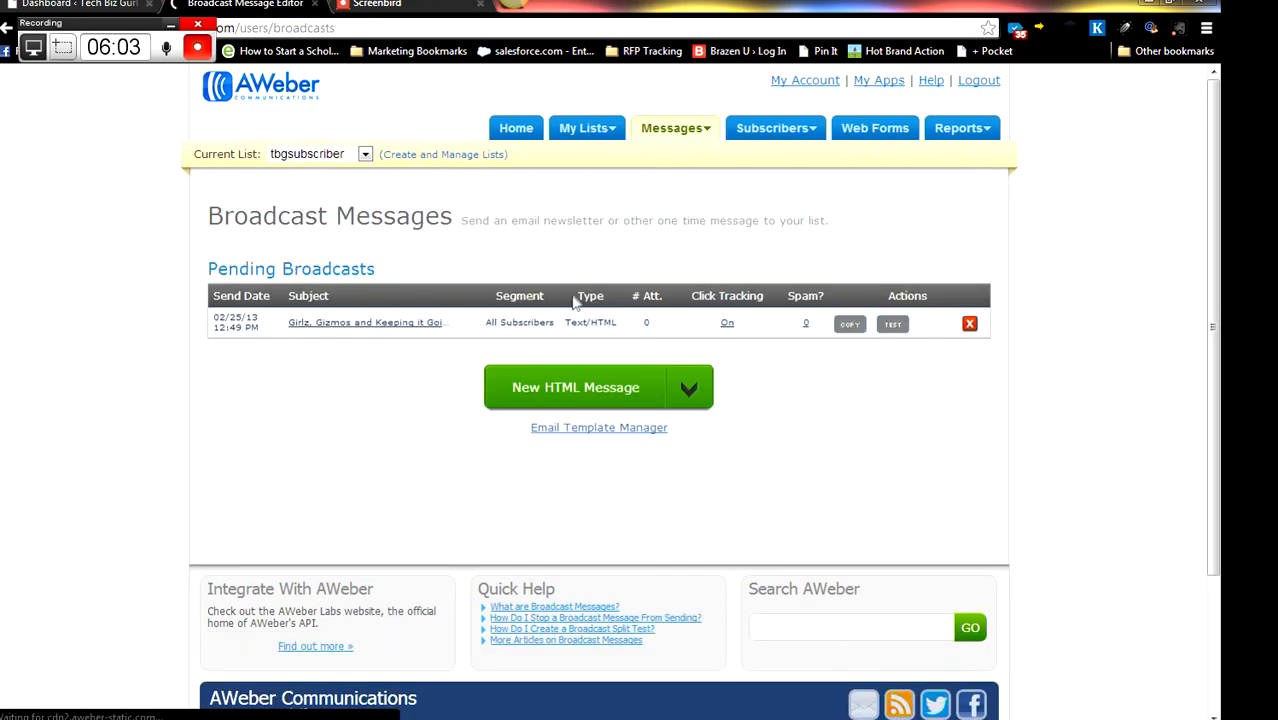